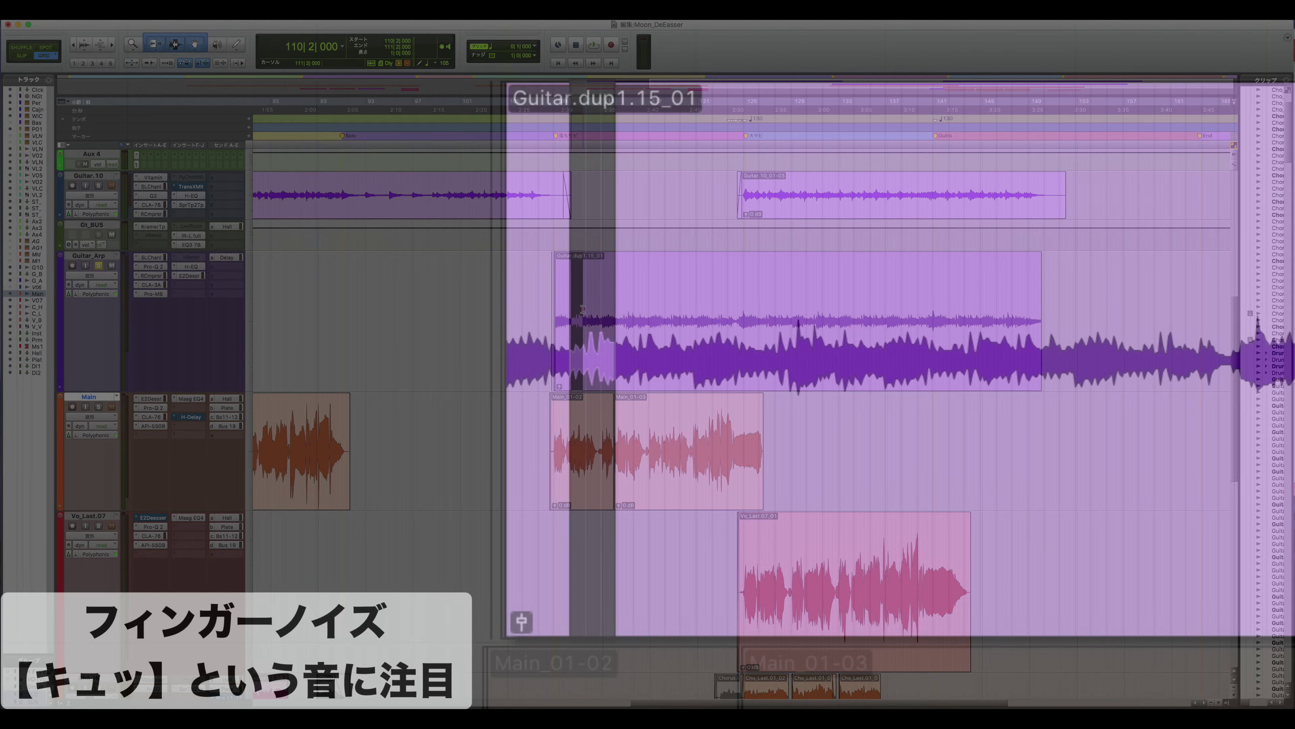
# Step: Load the Squeaks Gain & Auto preset from Guitar Squeaks on the Guitar_Arp de-esser and check its available modes
pyautogui.press('space')
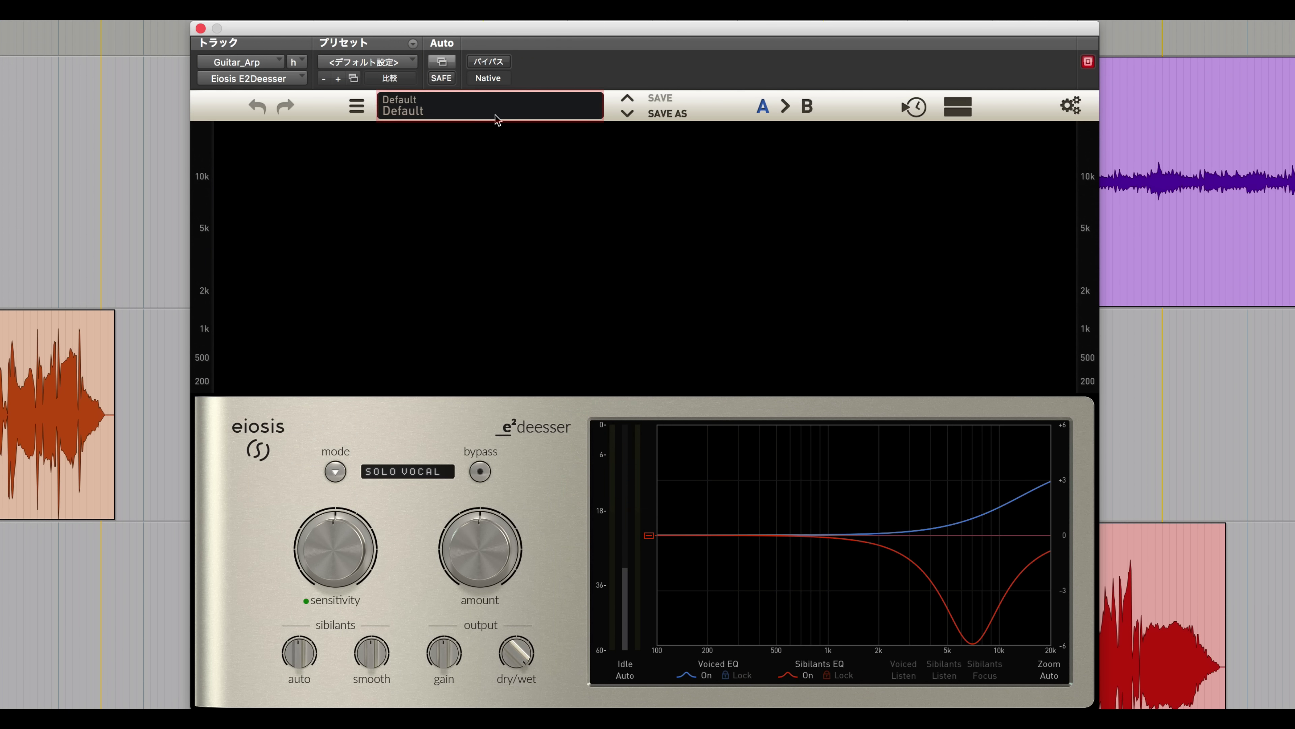
pyautogui.click(491, 108)
pyautogui.moveTo(254, 180)
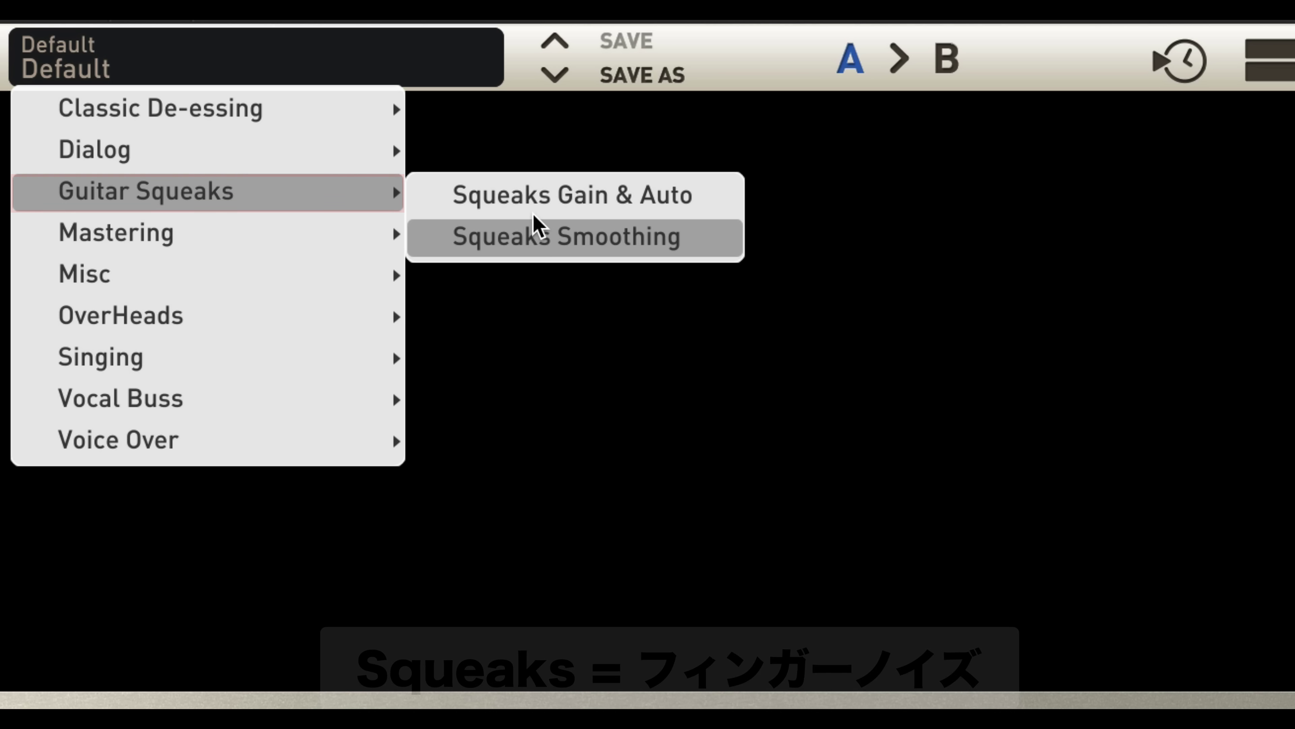
pyautogui.click(573, 207)
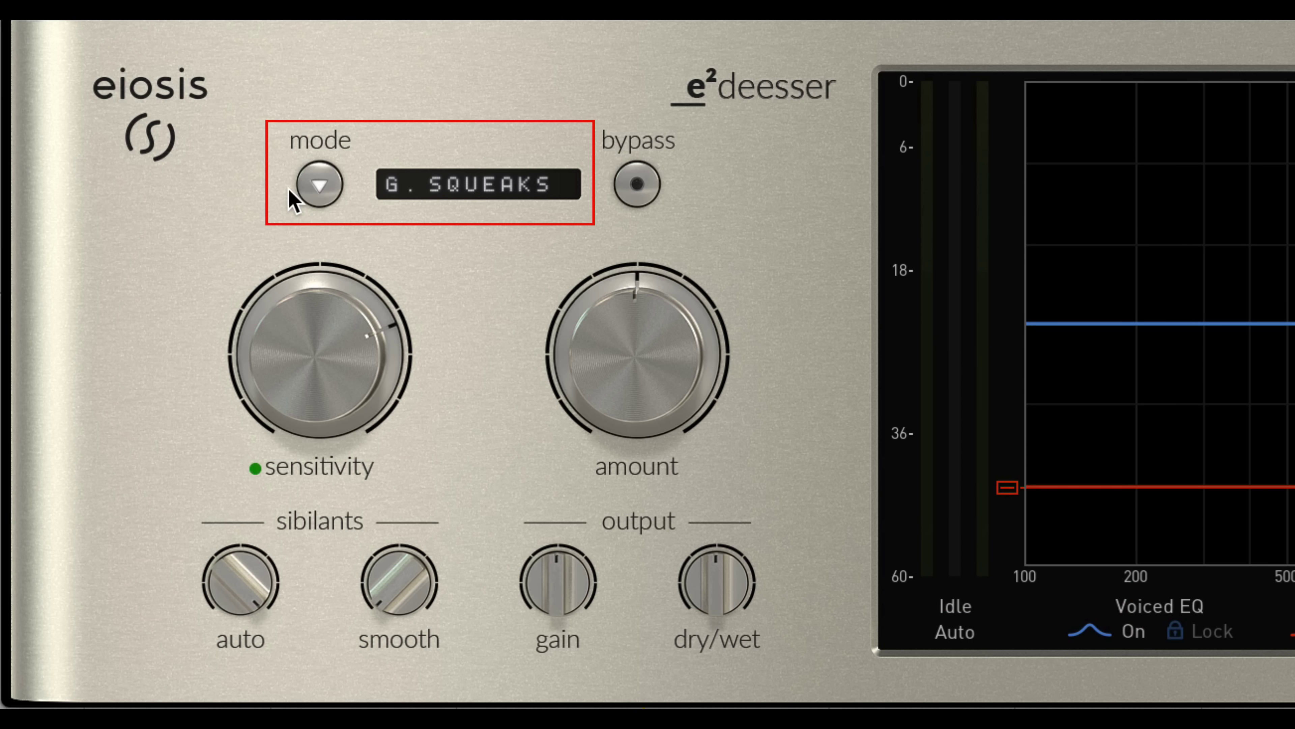
pyautogui.click(475, 186)
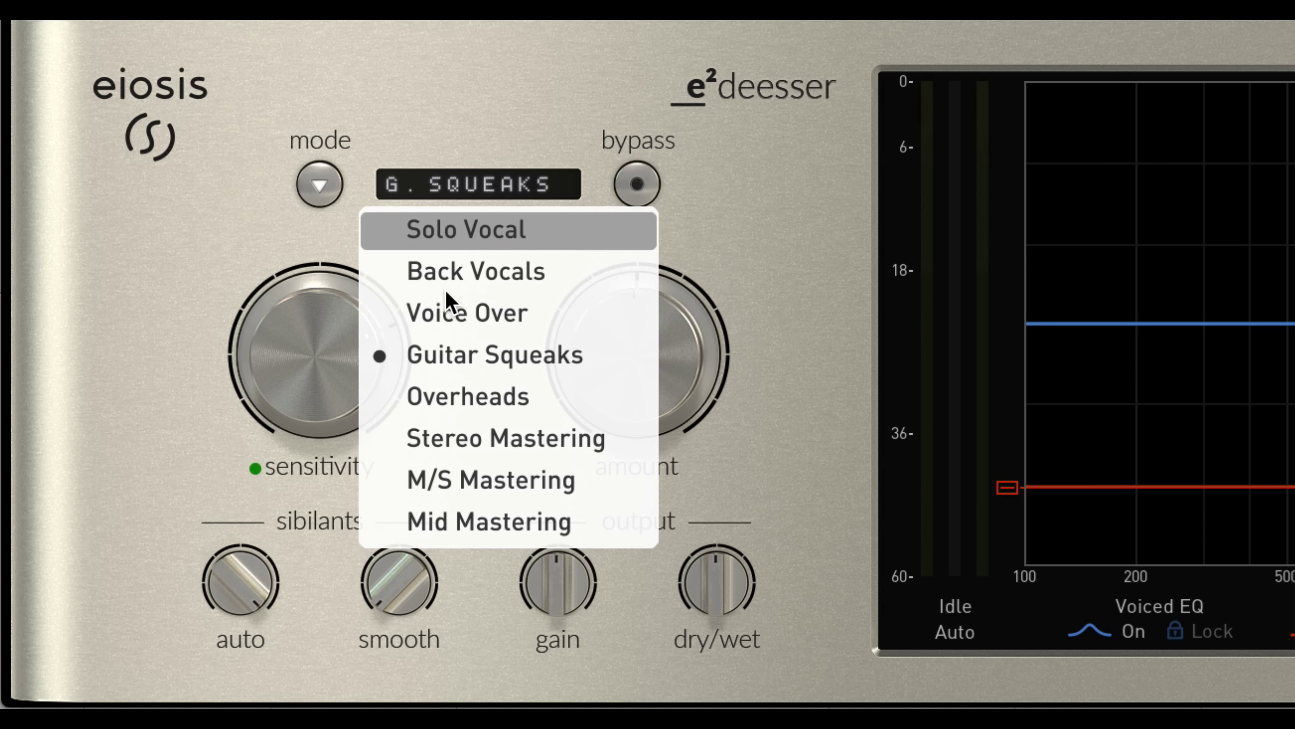
pyautogui.click(498, 189)
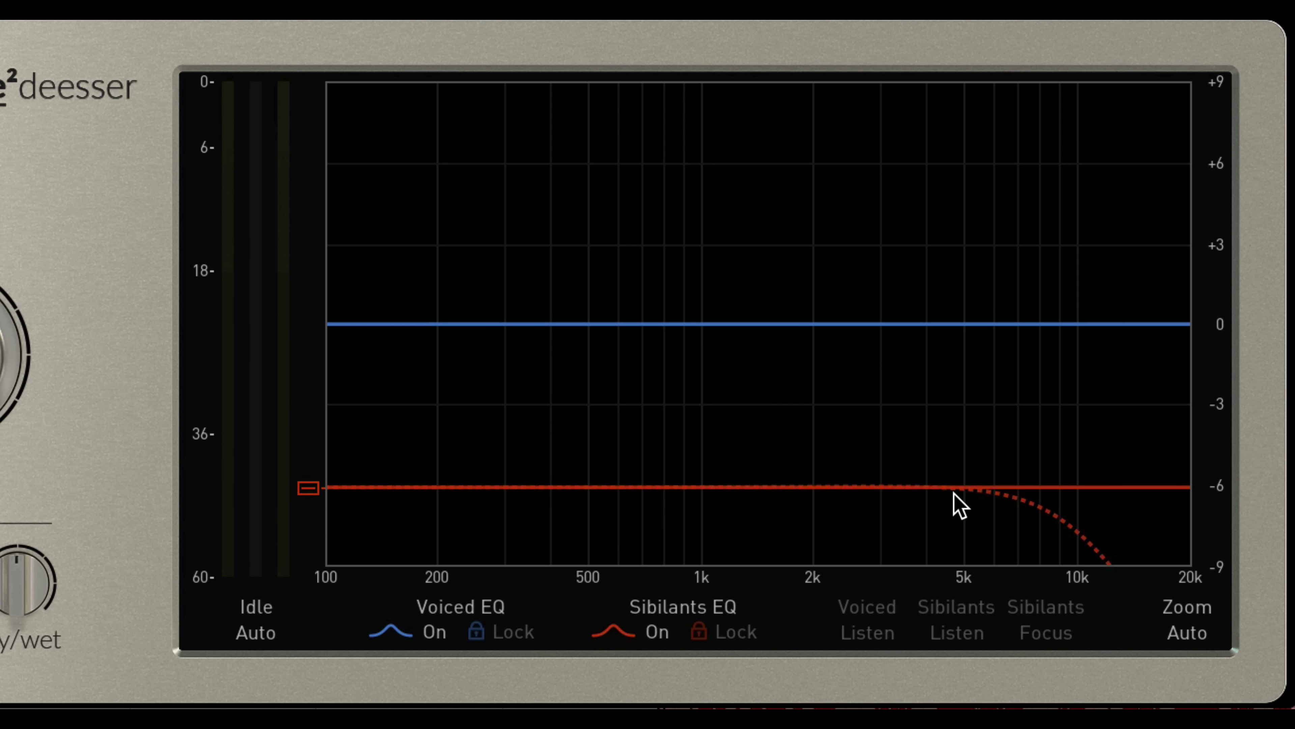
# Step: Set the Sibilants EQ to about -4 dB and lower the sensitivity to roughly its midpoint
pyautogui.moveTo(308, 485); pyautogui.dragTo(309, 329)
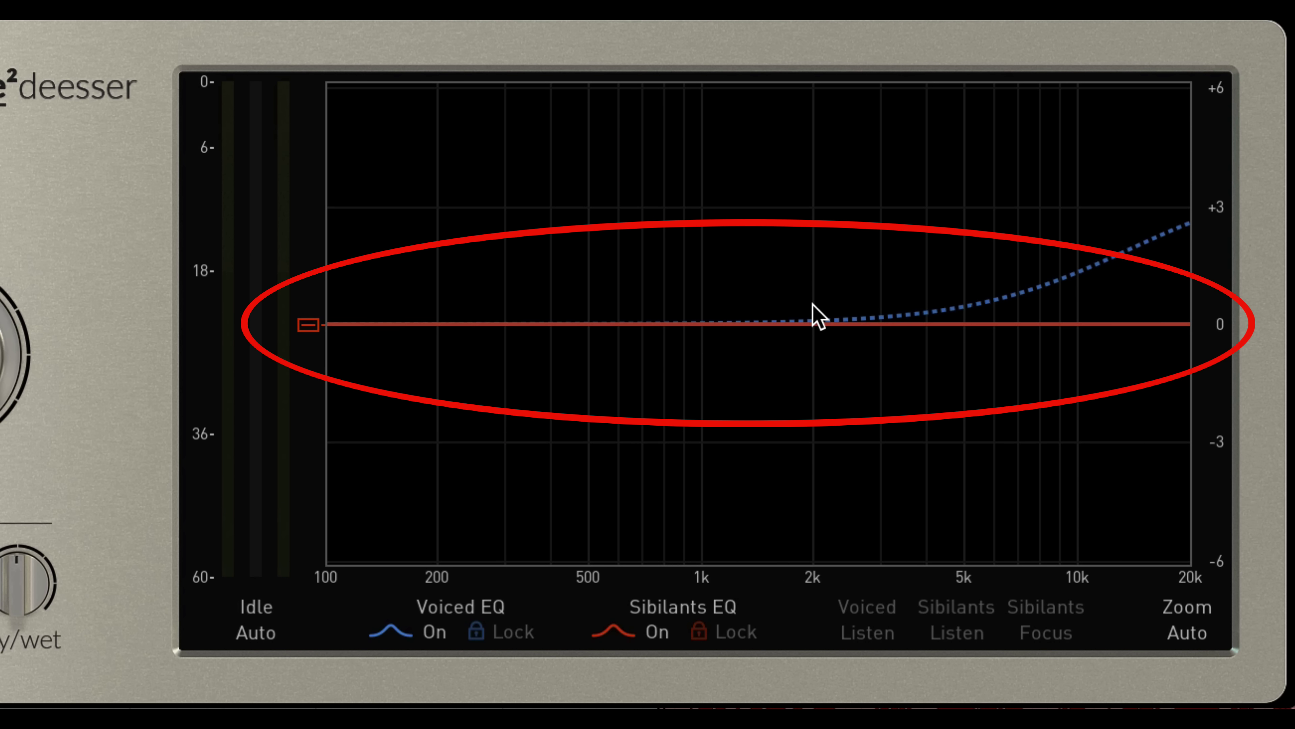
pyautogui.moveTo(311, 330); pyautogui.dragTo(307, 489)
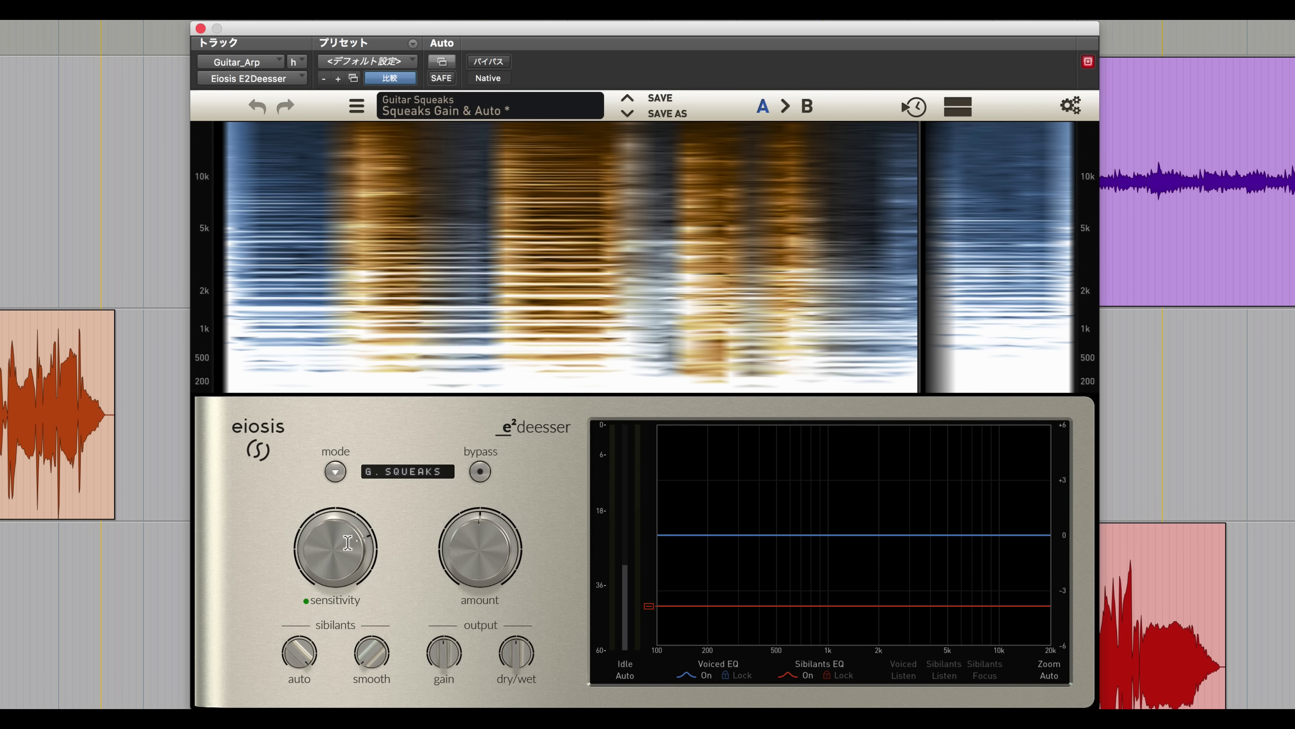
pyautogui.moveTo(351, 545); pyautogui.dragTo(332, 613)
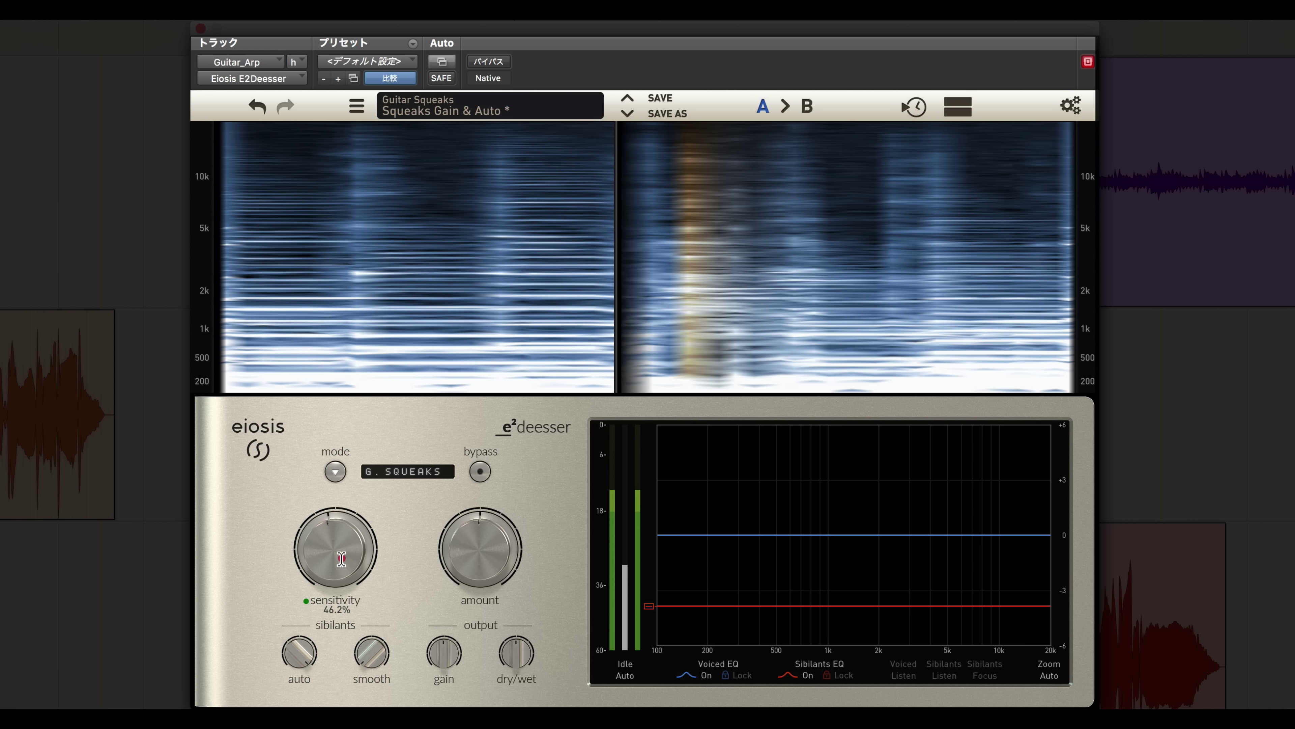
pyautogui.moveTo(340, 572); pyautogui.dragTo(346, 554)
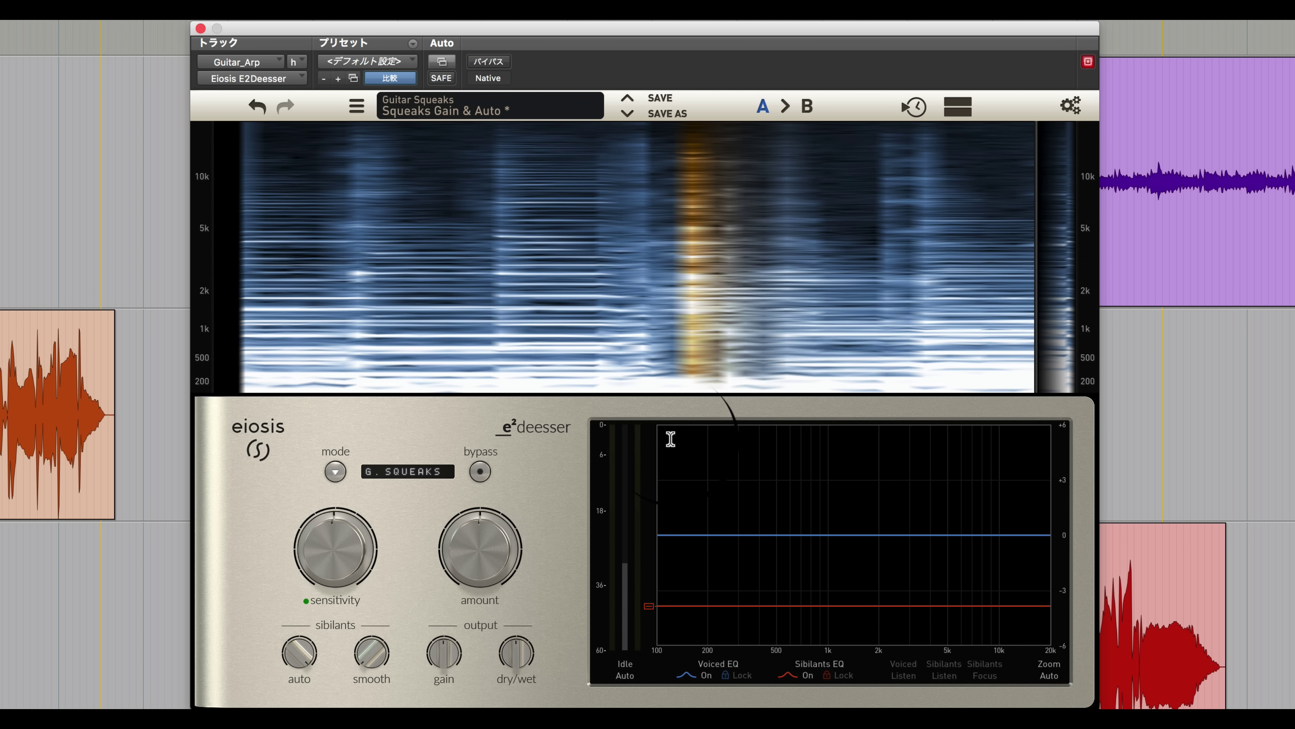
# Step: Play the guitar passage with the de-esser bypassed, and re-enable the plug-in
pyautogui.click(490, 61)
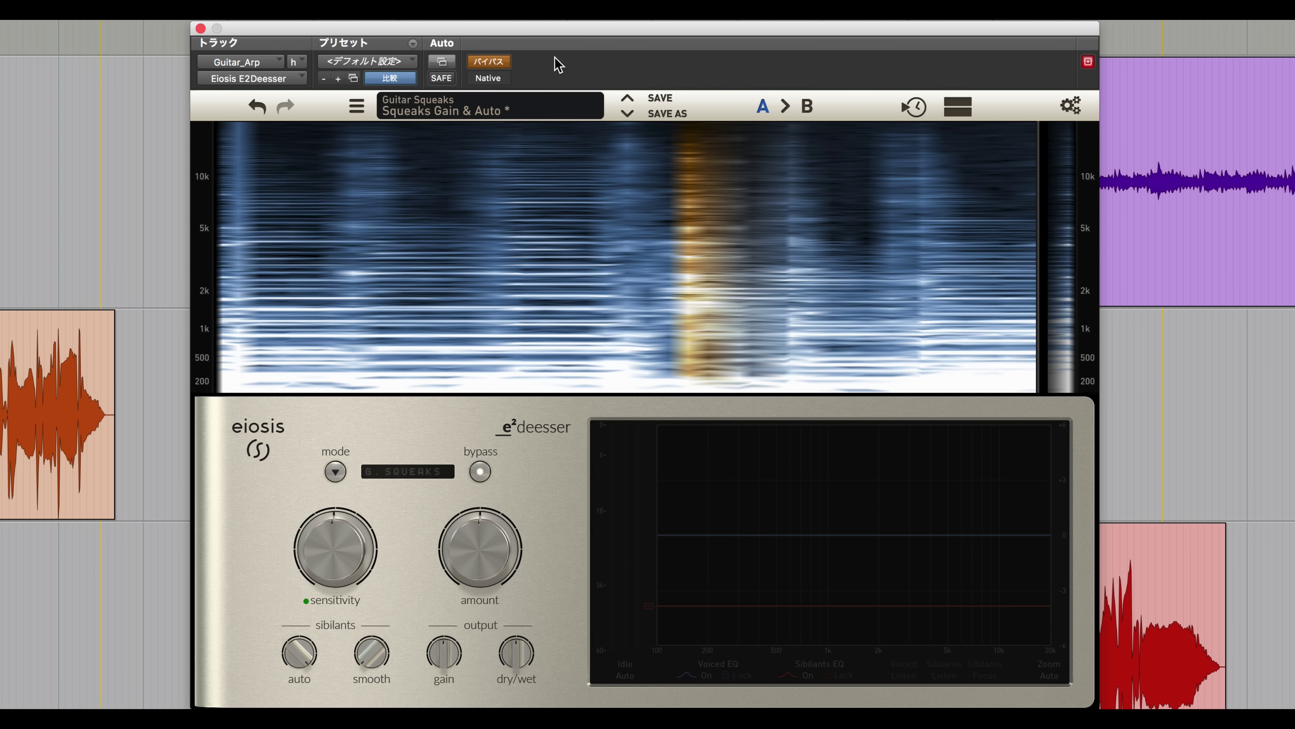
pyautogui.press('space')
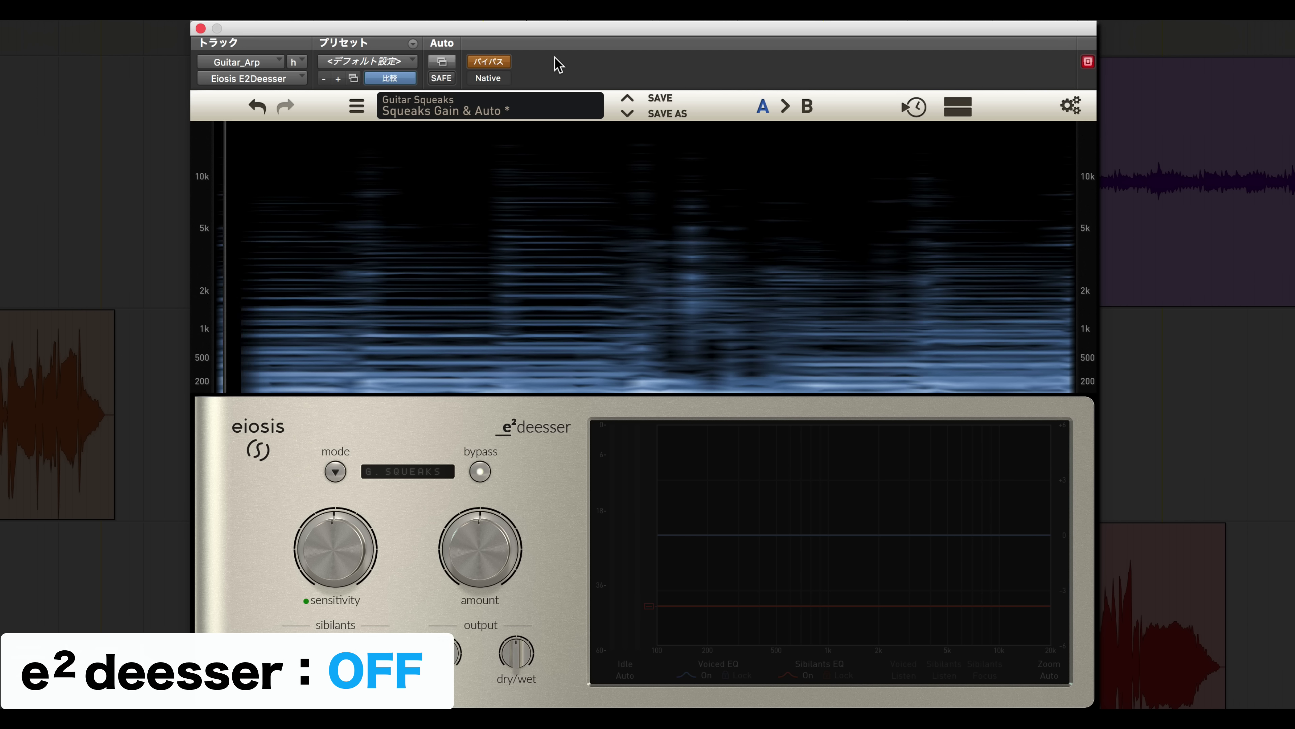
pyautogui.click(502, 63)
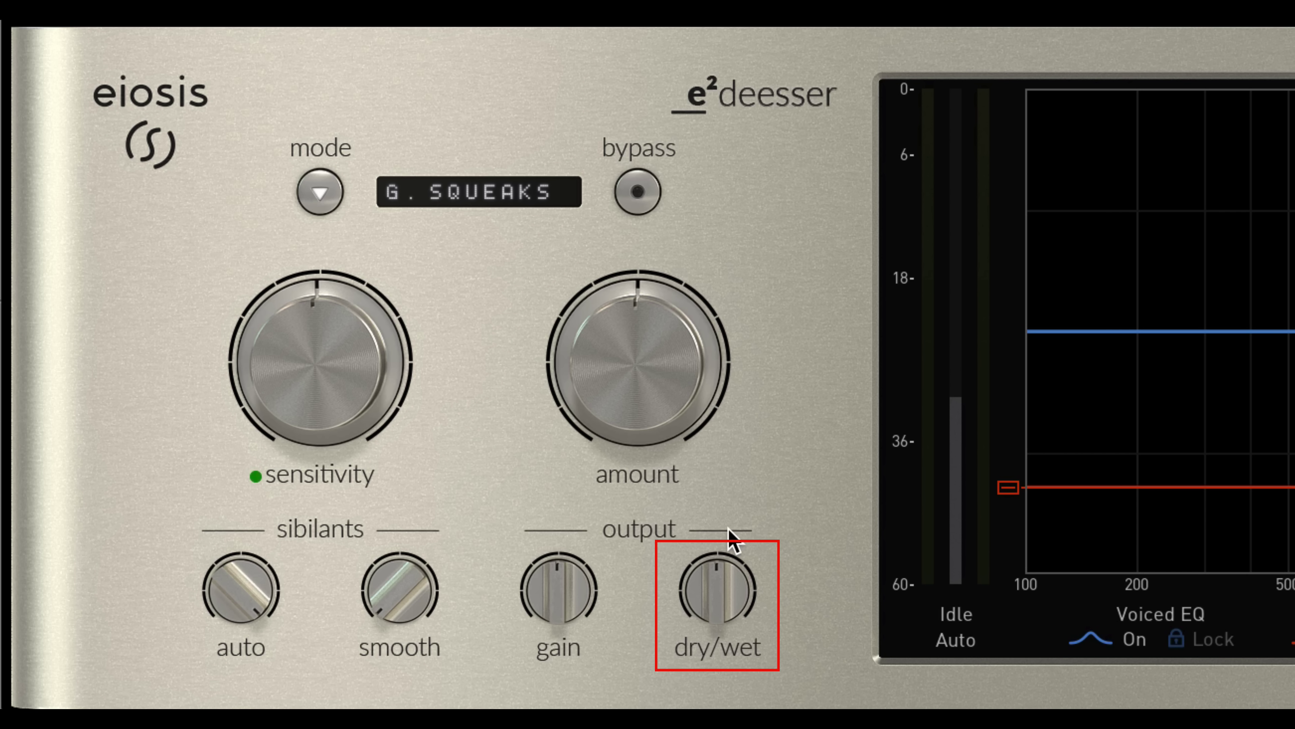
# Step: Set the output dry/wet mix to fully wet and compare the processed guitar with the bypassed sound during playback
pyautogui.moveTo(720, 571); pyautogui.dragTo(719, 569)
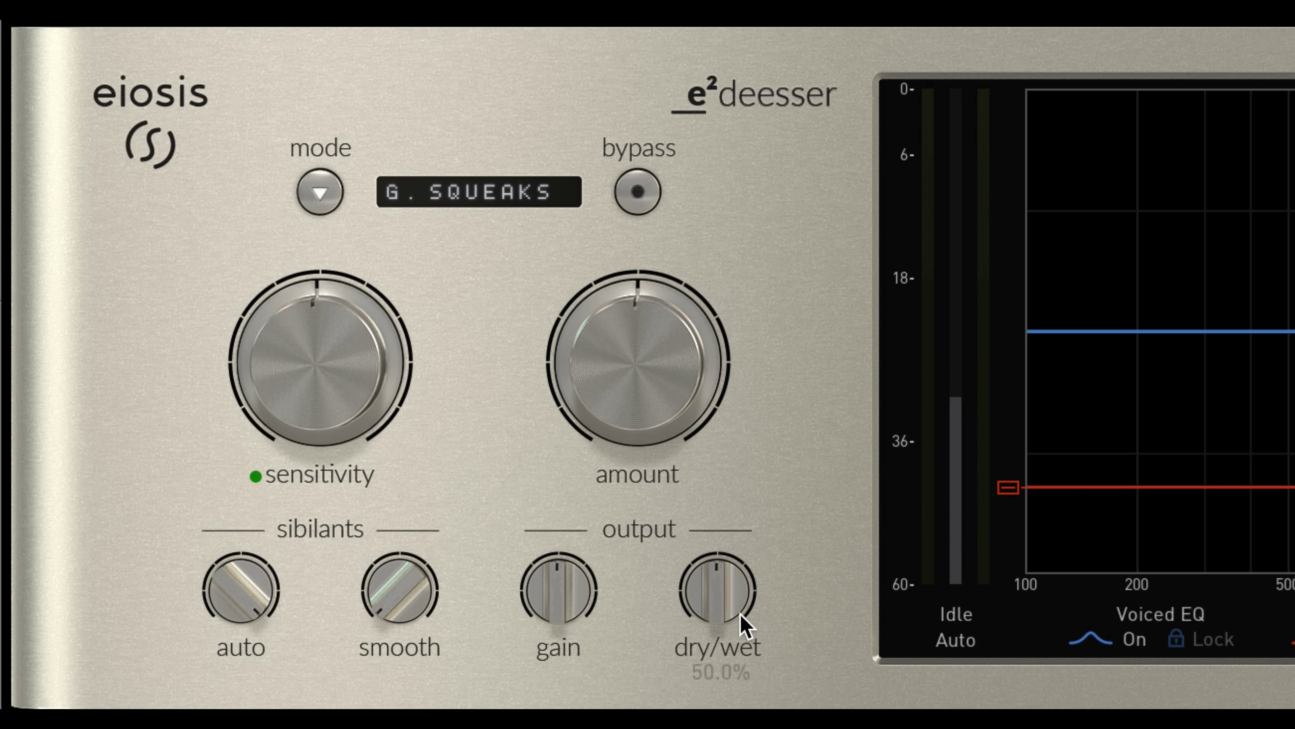
pyautogui.moveTo(725, 610); pyautogui.dragTo(797, 333)
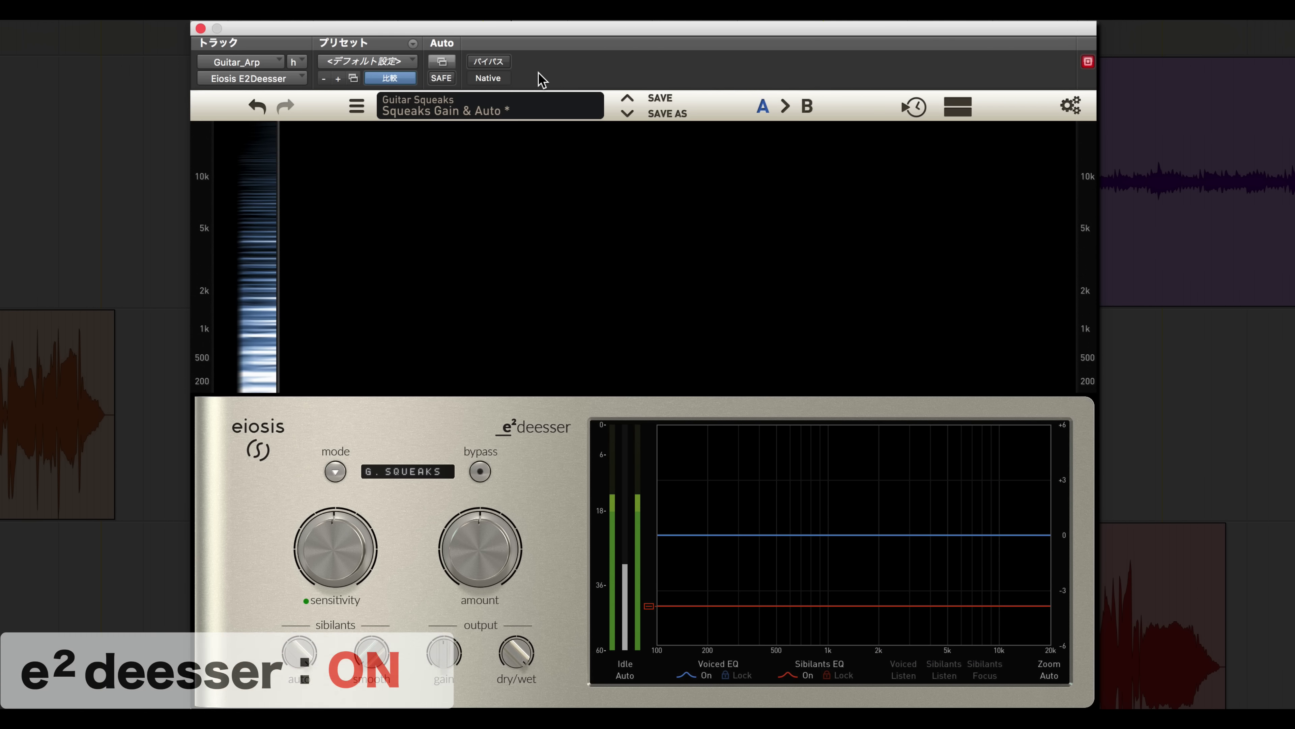
pyautogui.click(488, 62)
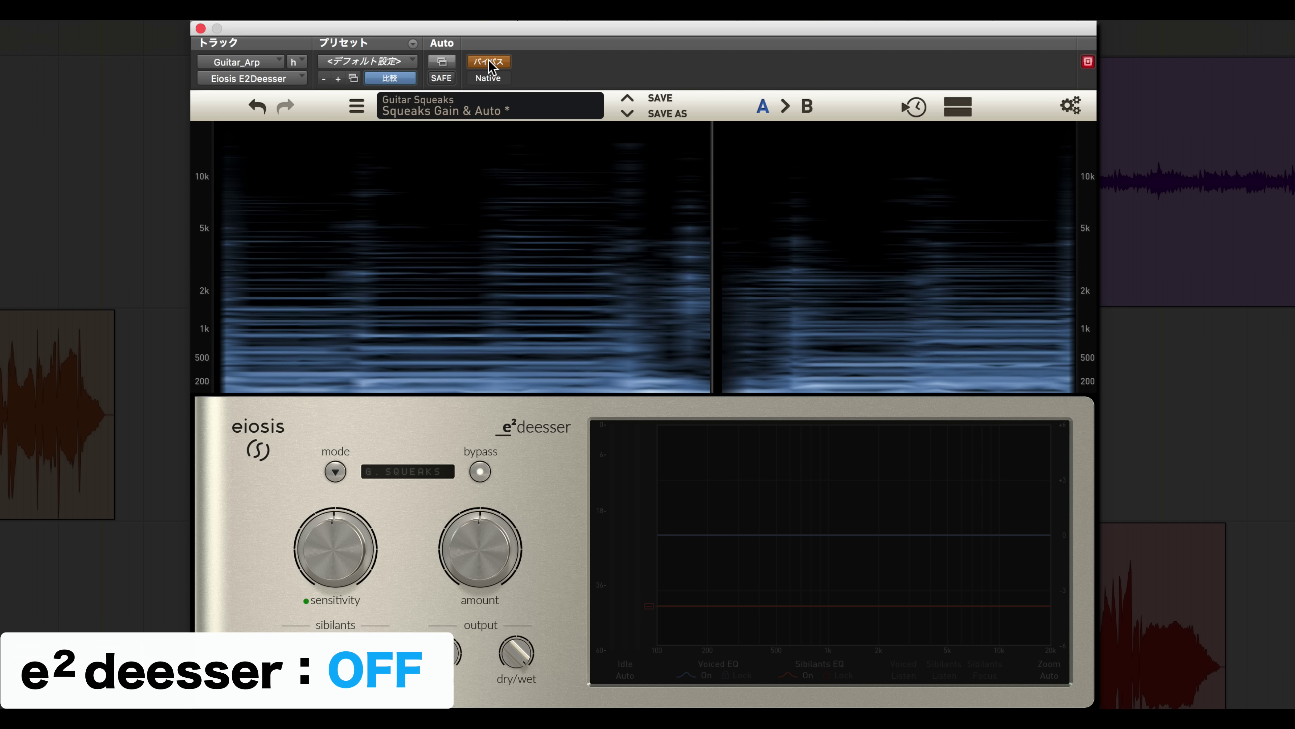
pyautogui.click(488, 62)
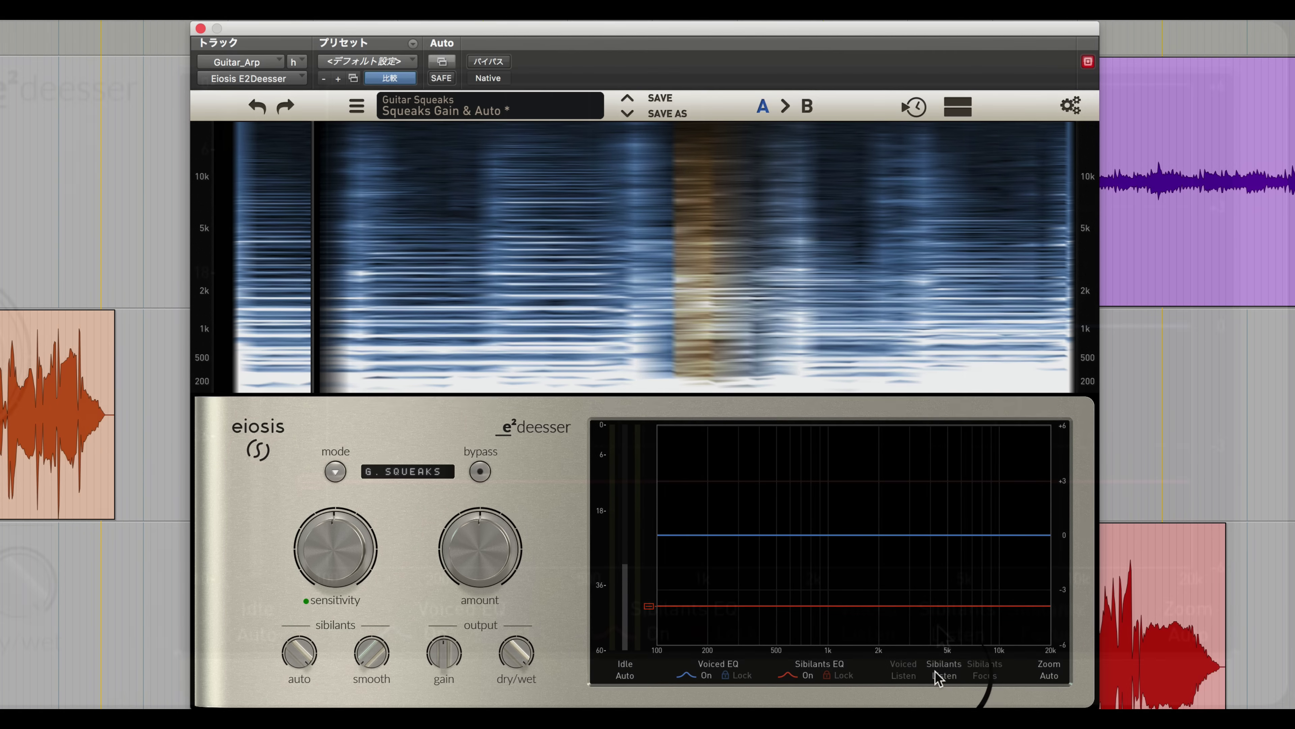
# Step: Turn on Sibilants Listen and compare the isolated squeak at 0% and fully wet dry/wet settings
pyautogui.click(944, 673)
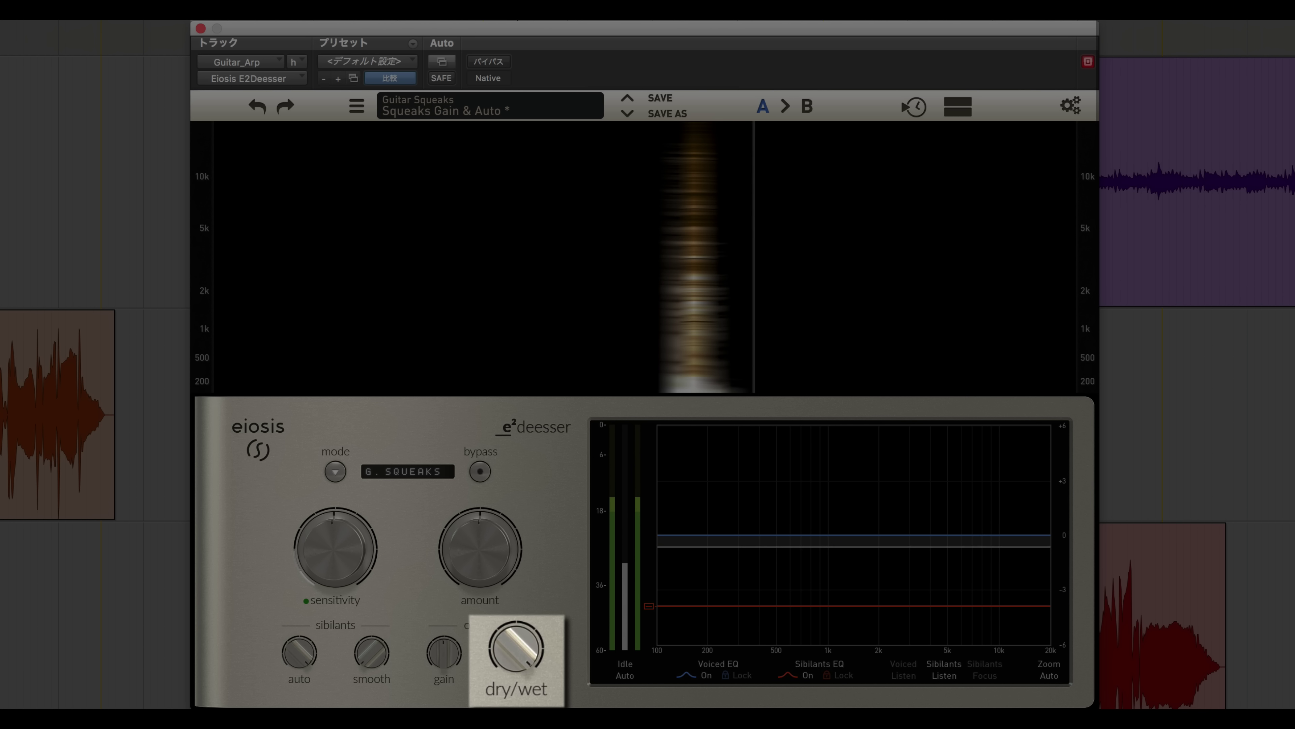
pyautogui.moveTo(516, 654); pyautogui.dragTo(511, 707)
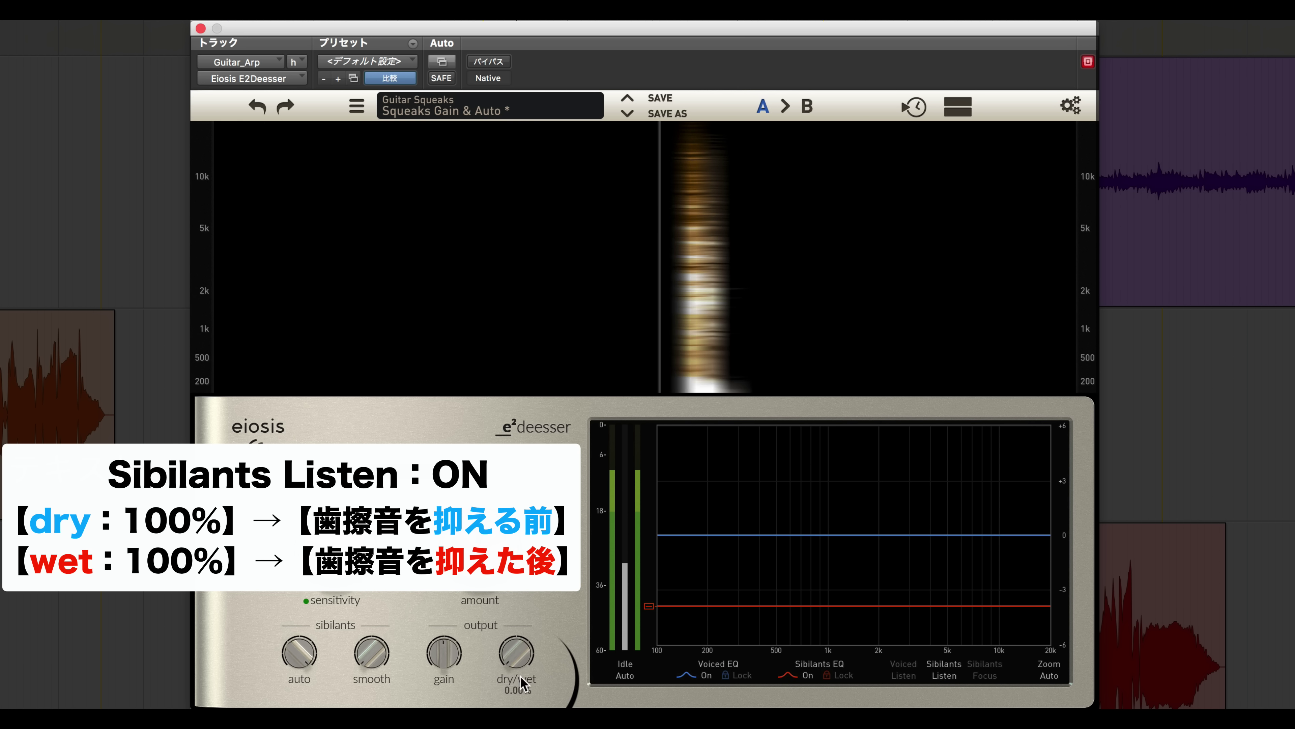
pyautogui.moveTo(514, 658); pyautogui.dragTo(573, 371)
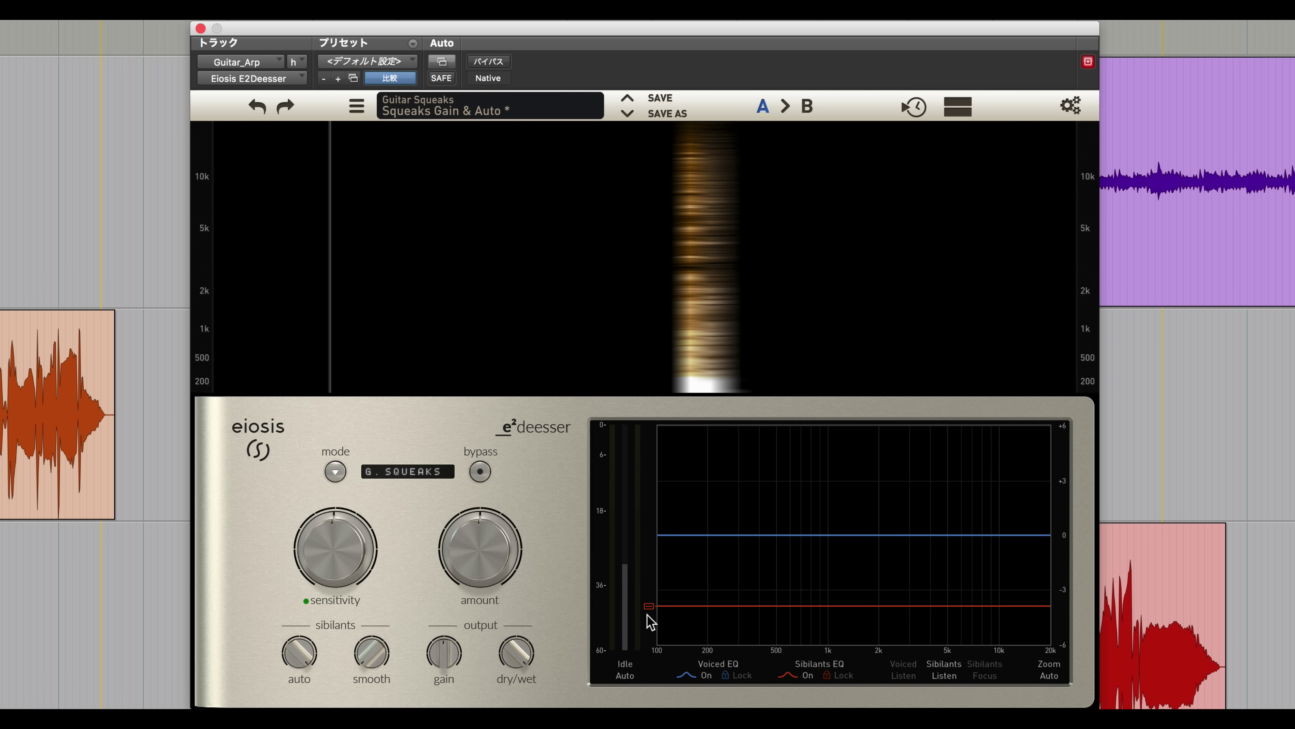
# Step: Lower the Sibilants EQ to about -7 dB with the amount at maximum, comparing the squeak fully dry and fully wet
pyautogui.moveTo(644, 611); pyautogui.dragTo(640, 659)
pyautogui.moveTo(478, 564); pyautogui.dragTo(543, 462)
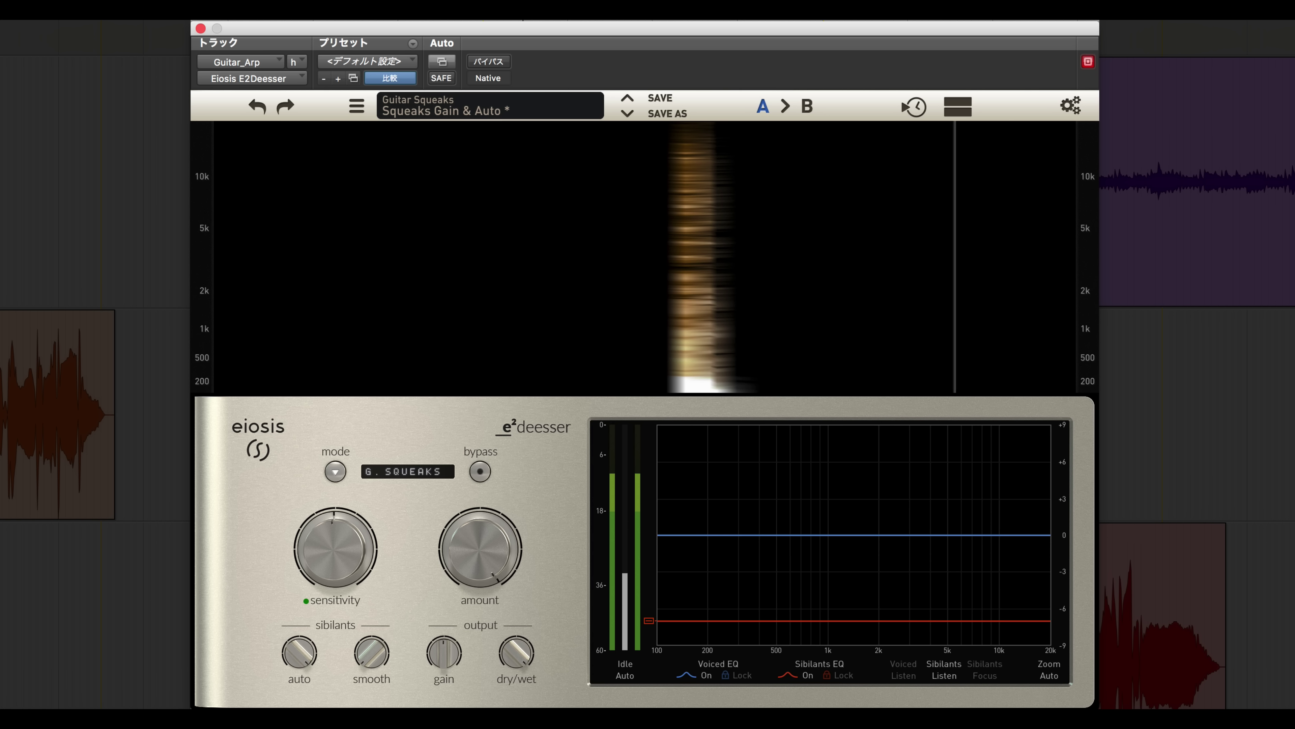
pyautogui.moveTo(513, 654); pyautogui.dragTo(514, 727)
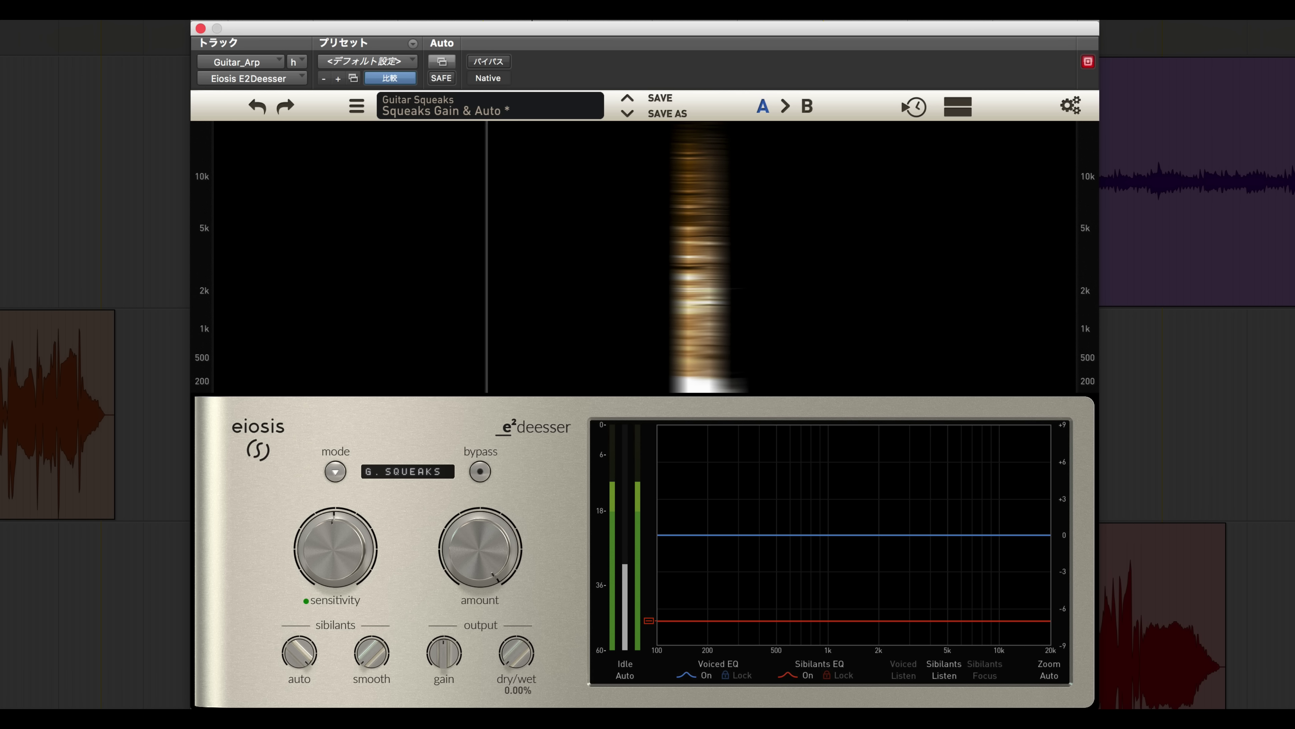
pyautogui.moveTo(514, 629); pyautogui.dragTo(571, 531)
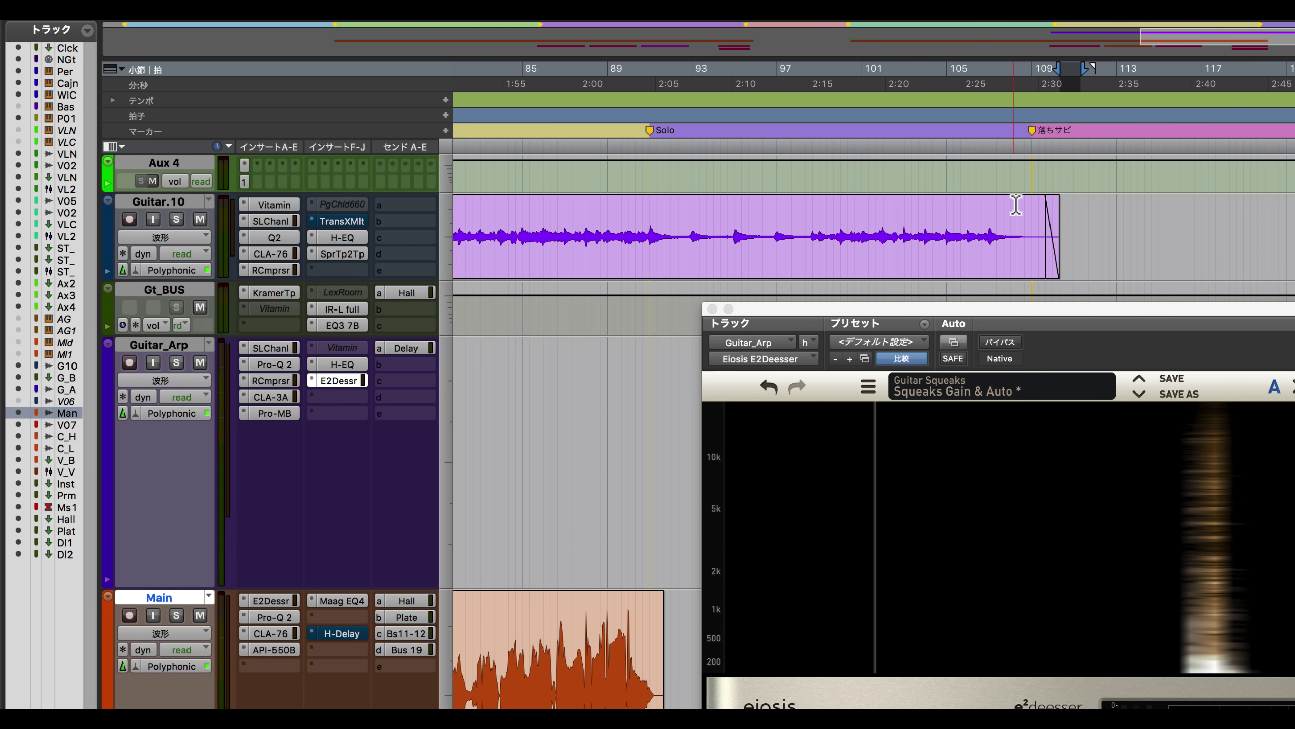
# Step: Lower the sensitivity to about 39% and replay the guitar passage to check which squeaks are detected
pyautogui.press('space')
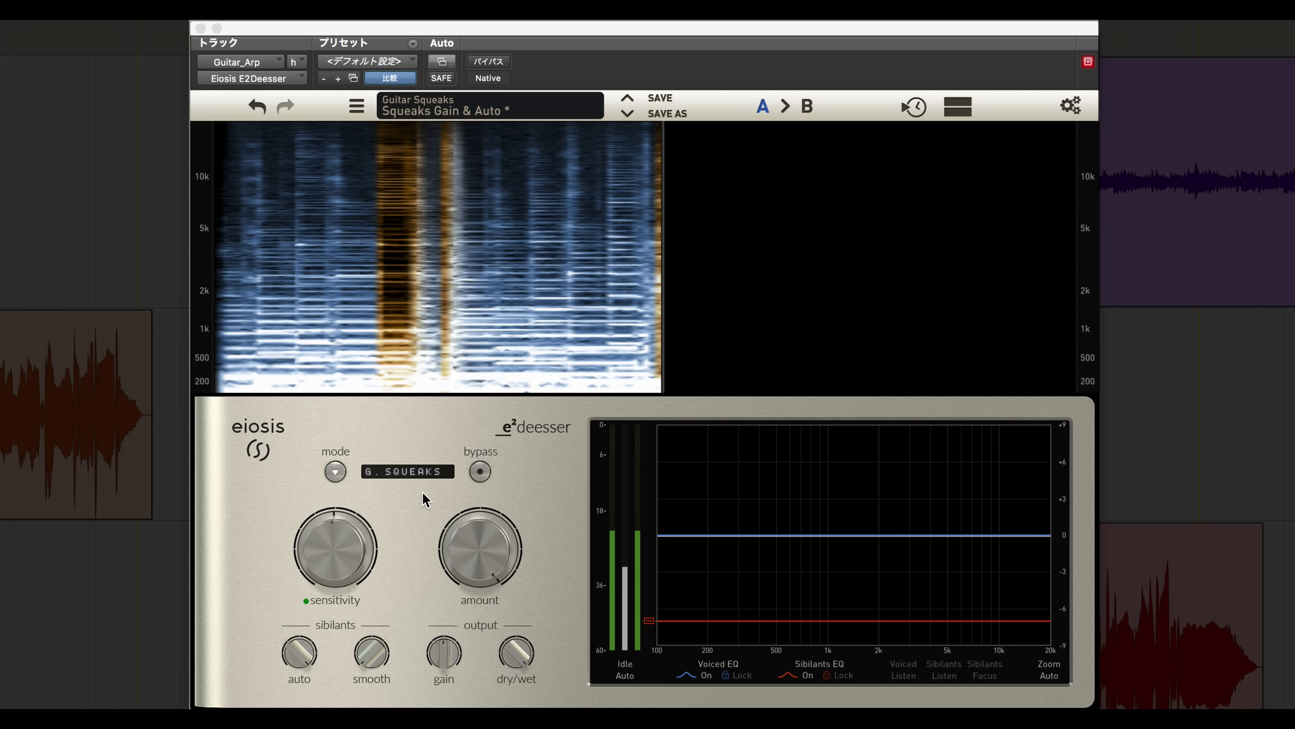
pyautogui.click(341, 551)
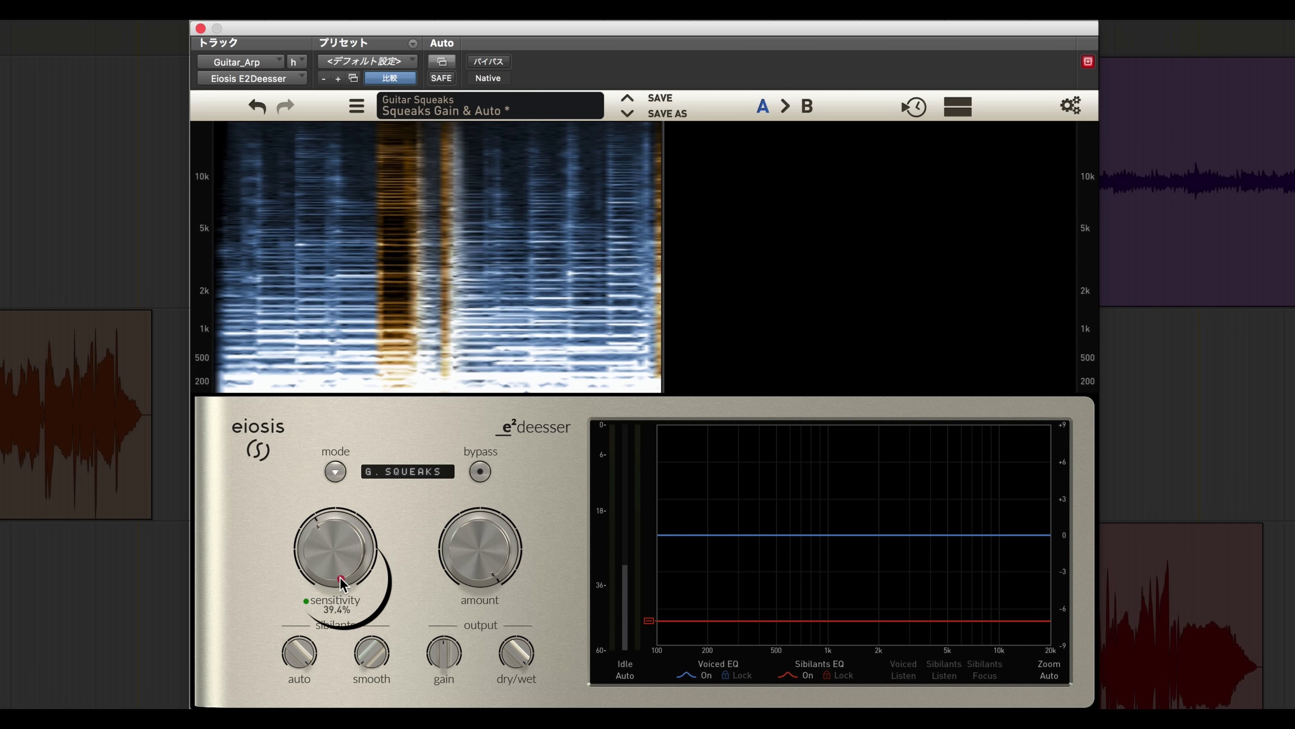
pyautogui.moveTo(341, 579); pyautogui.dragTo(341, 577)
pyautogui.press('space')
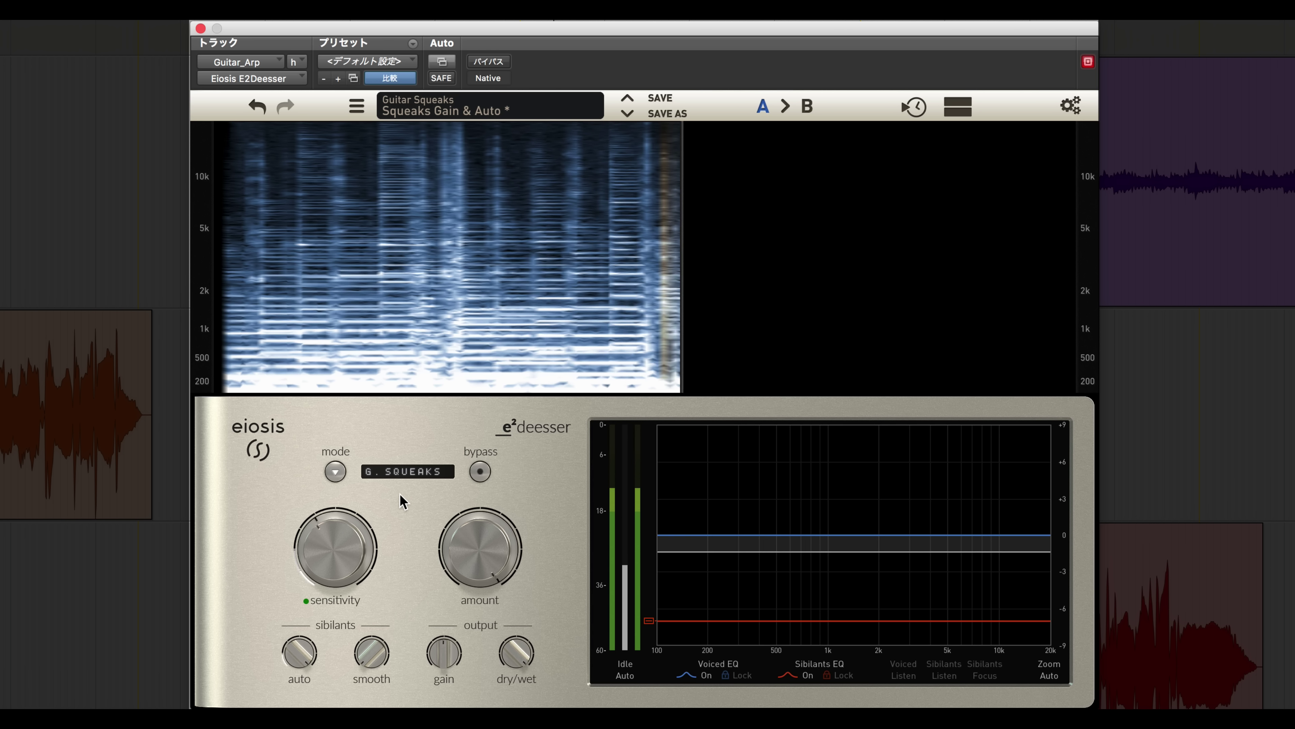
pyautogui.press('space')
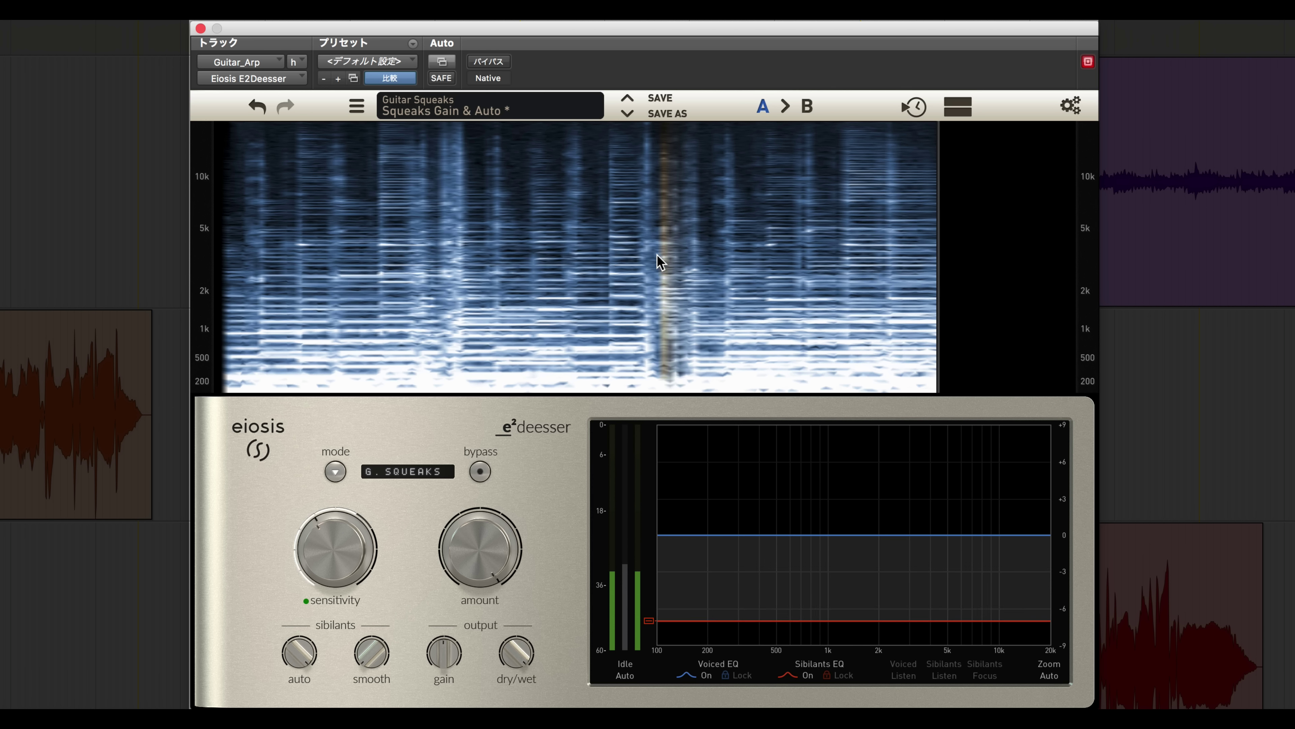
pyautogui.moveTo(646, 153)
pyautogui.mouseDown()
pyautogui.moveTo(646, 195)
pyautogui.moveTo(698, 179)
pyautogui.mouseUp()
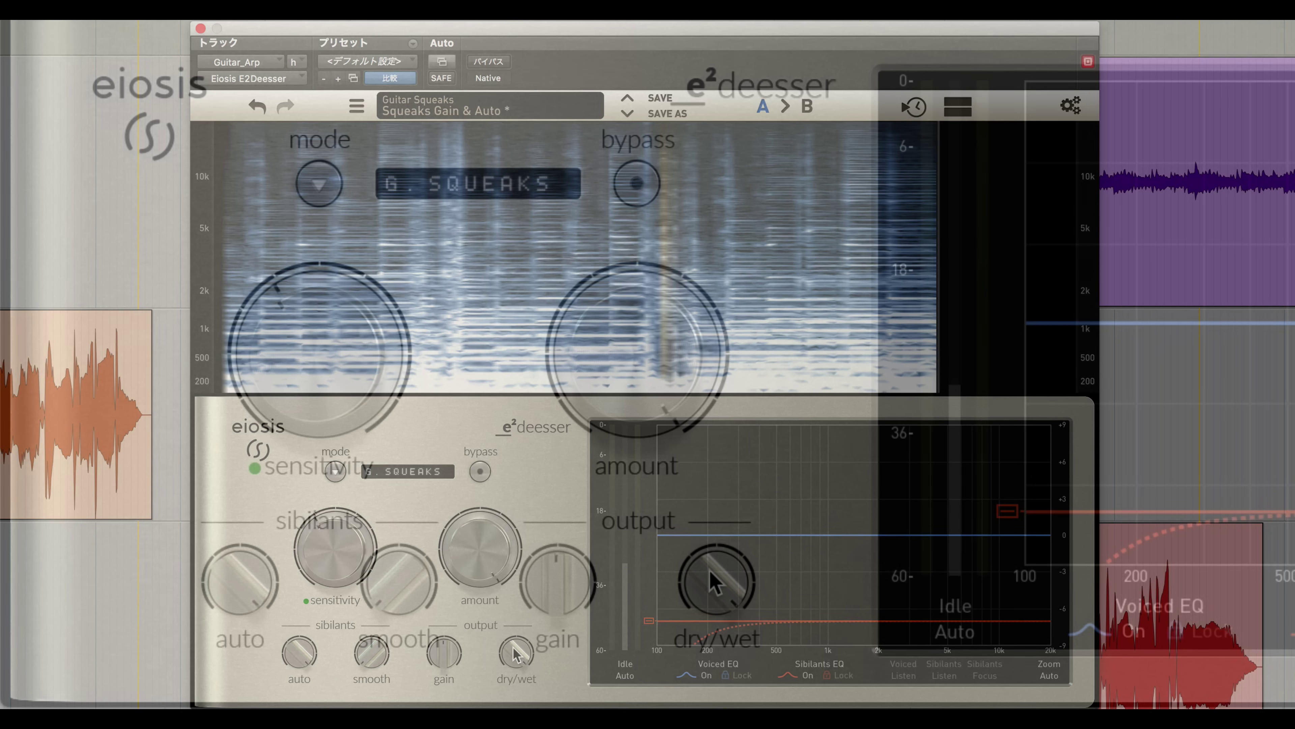
# Step: Try the dry/wet mix at 60.3% and at a different lower setting, playing the guitar passage with each
pyautogui.moveTo(513, 652); pyautogui.dragTo(503, 689)
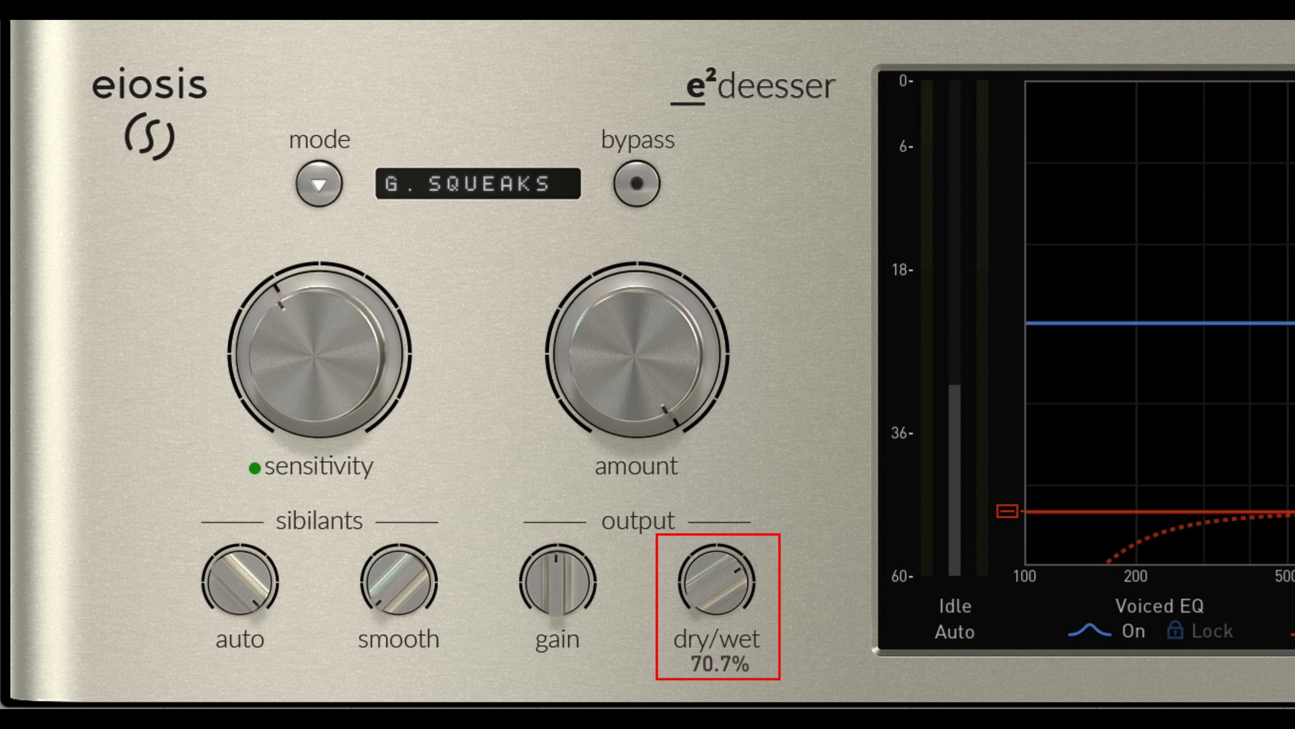
pyautogui.moveTo(717, 582)
pyautogui.mouseDown()
pyautogui.moveTo(720, 519)
pyautogui.moveTo(726, 623)
pyautogui.mouseUp()
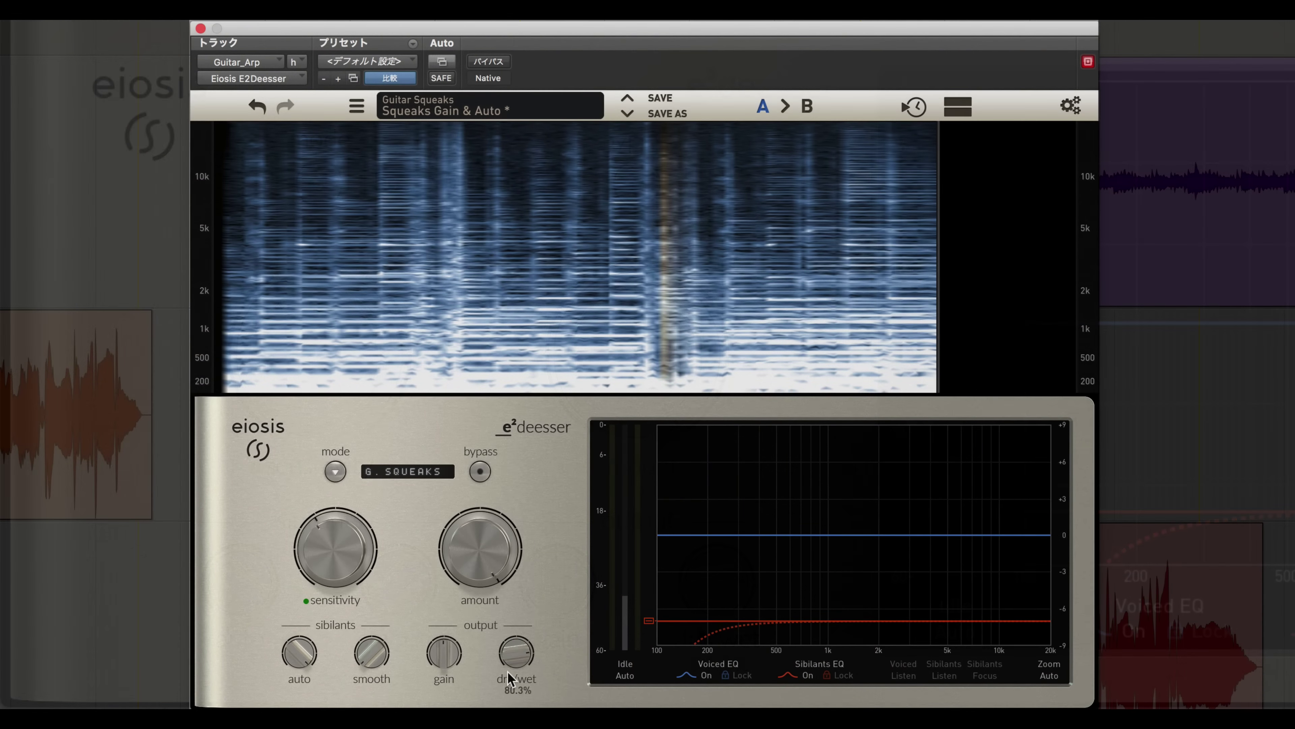
pyautogui.press('space')
pyautogui.moveTo(509, 663); pyautogui.dragTo(511, 712)
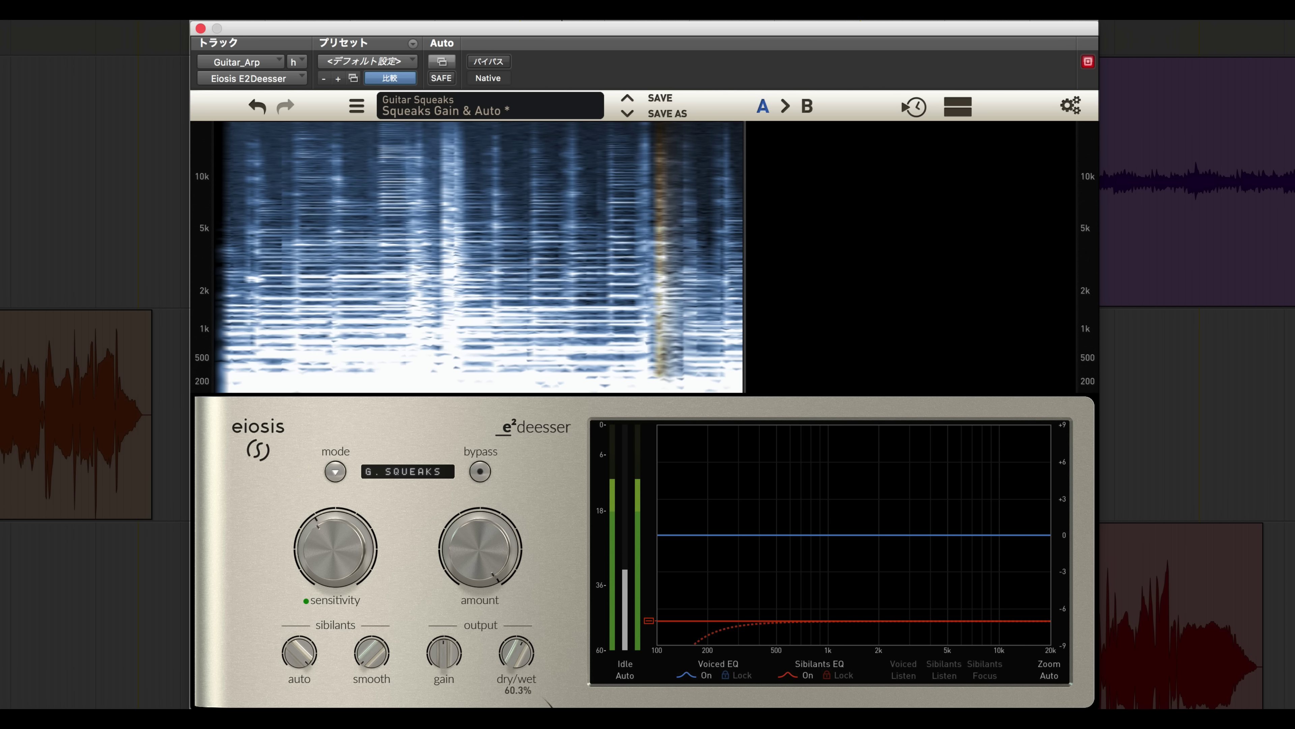
pyautogui.press('space')
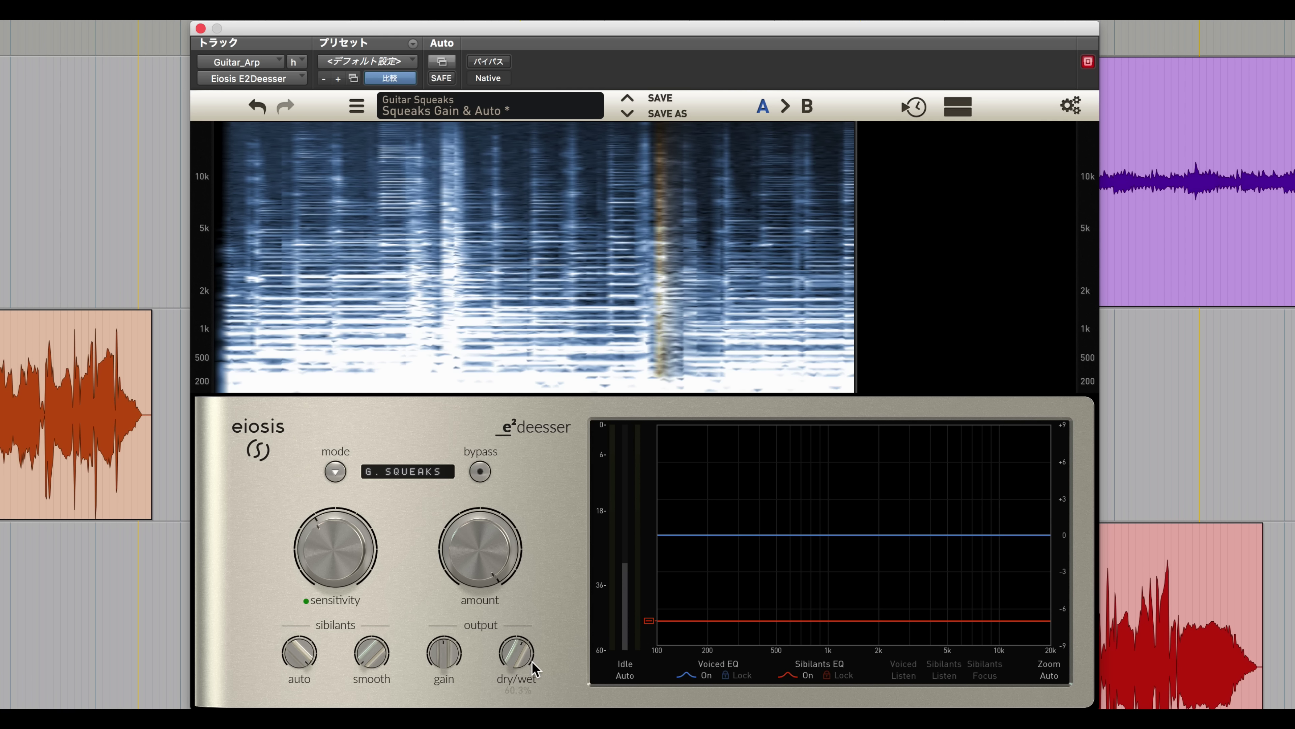
pyautogui.moveTo(516, 659); pyautogui.dragTo(517, 716)
pyautogui.press('space')
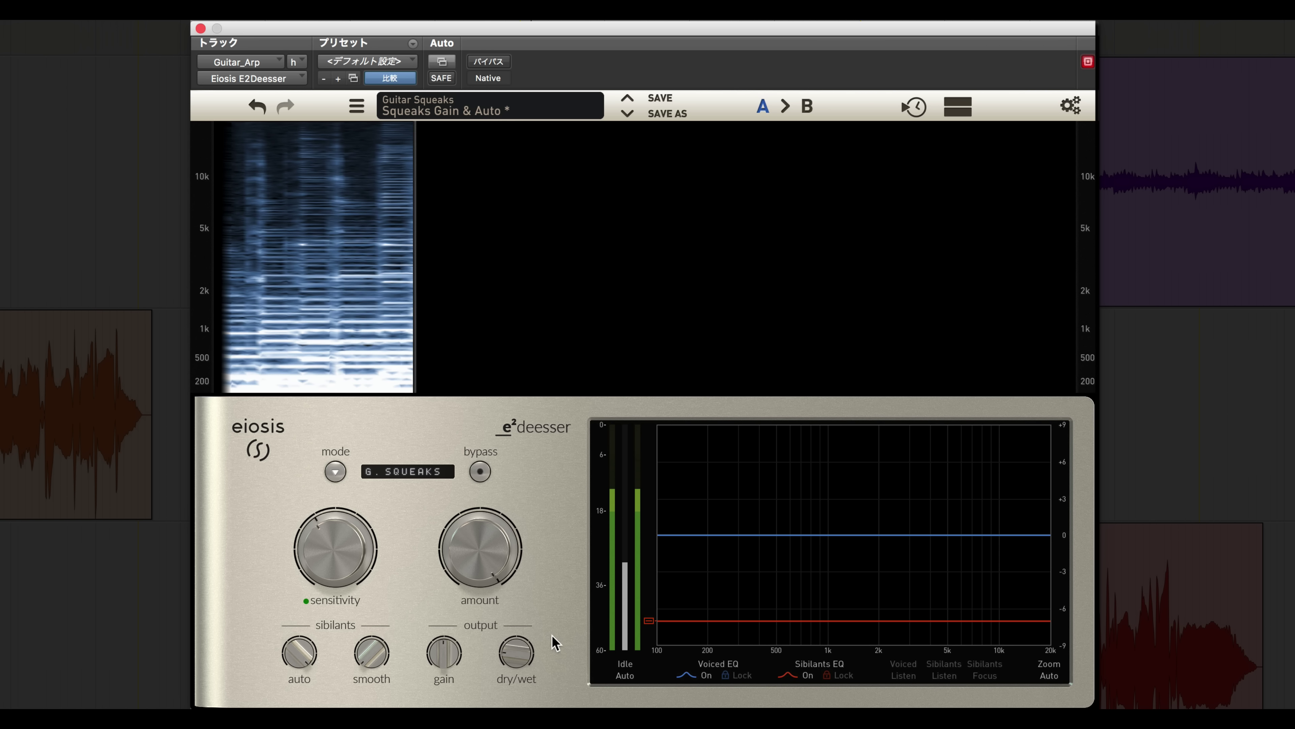
pyautogui.press('space')
# Step: Set the dry/wet mix to 64.9% and play the guitar passage
pyautogui.moveTo(528, 659); pyautogui.dragTo(540, 557)
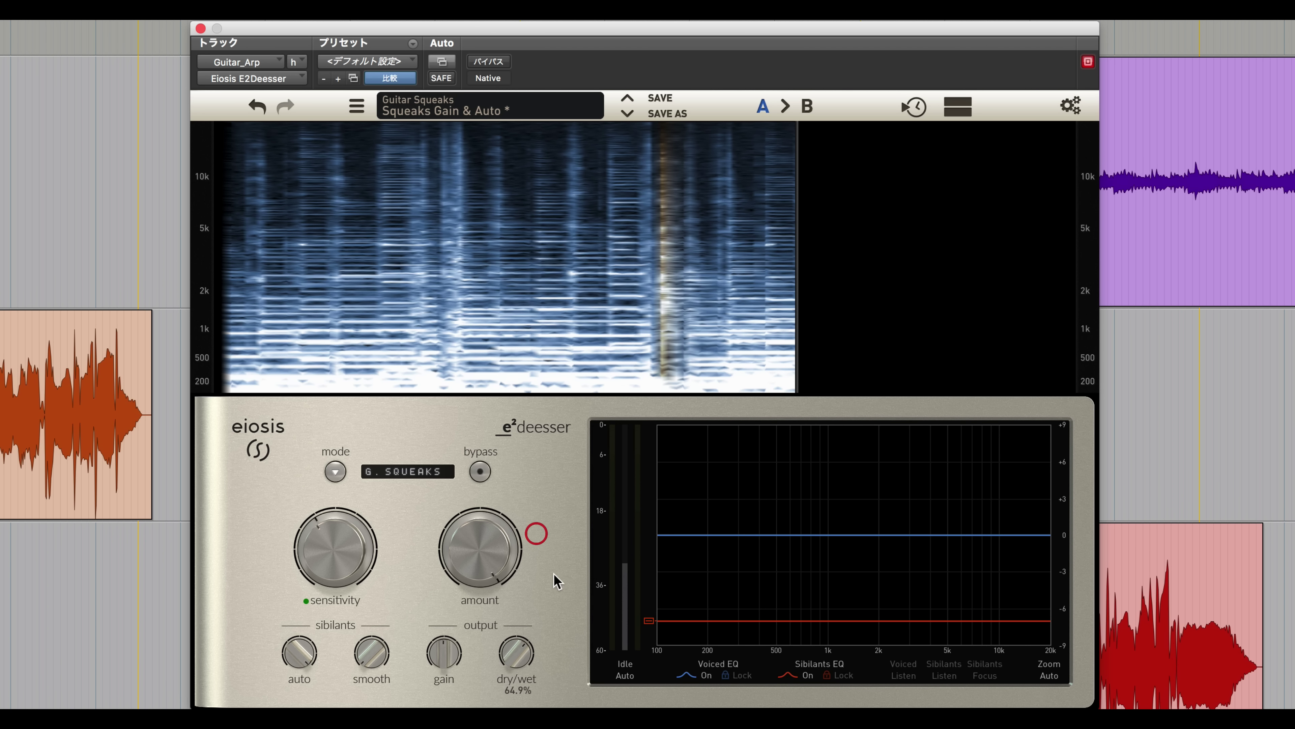
pyautogui.press('space')
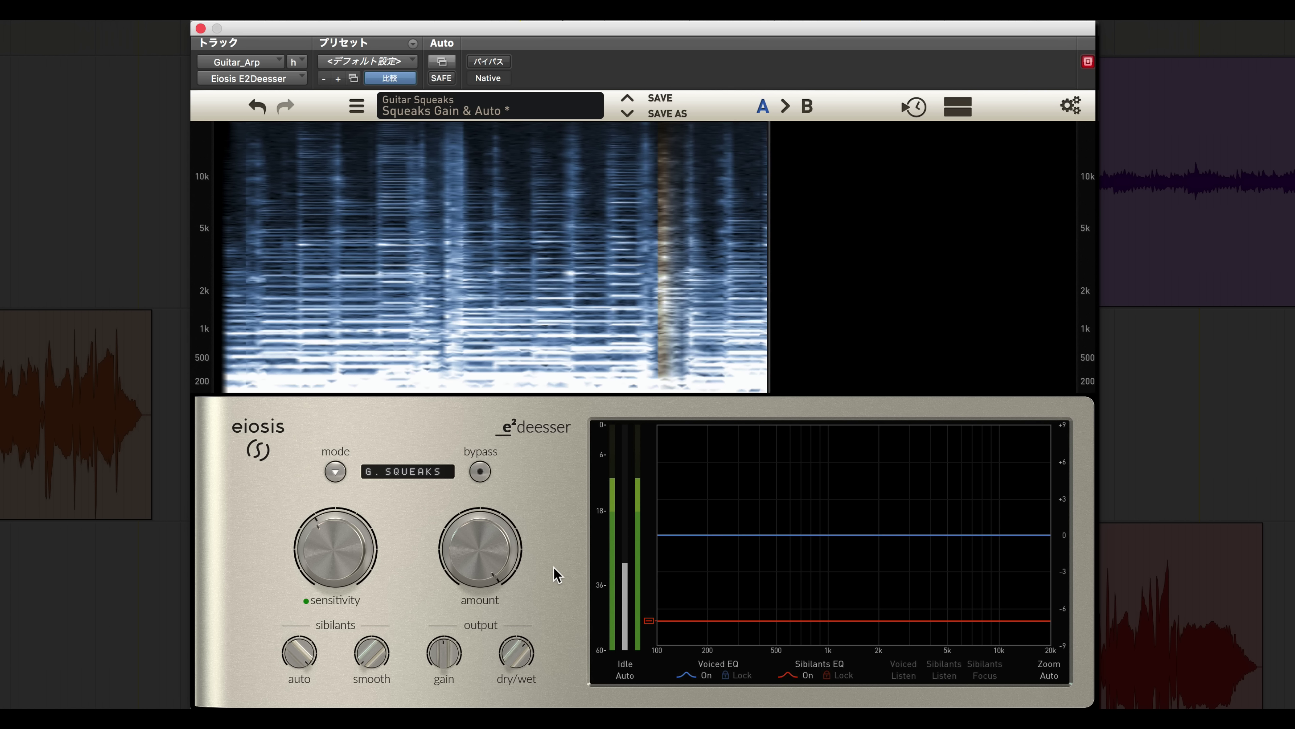
pyautogui.press('space')
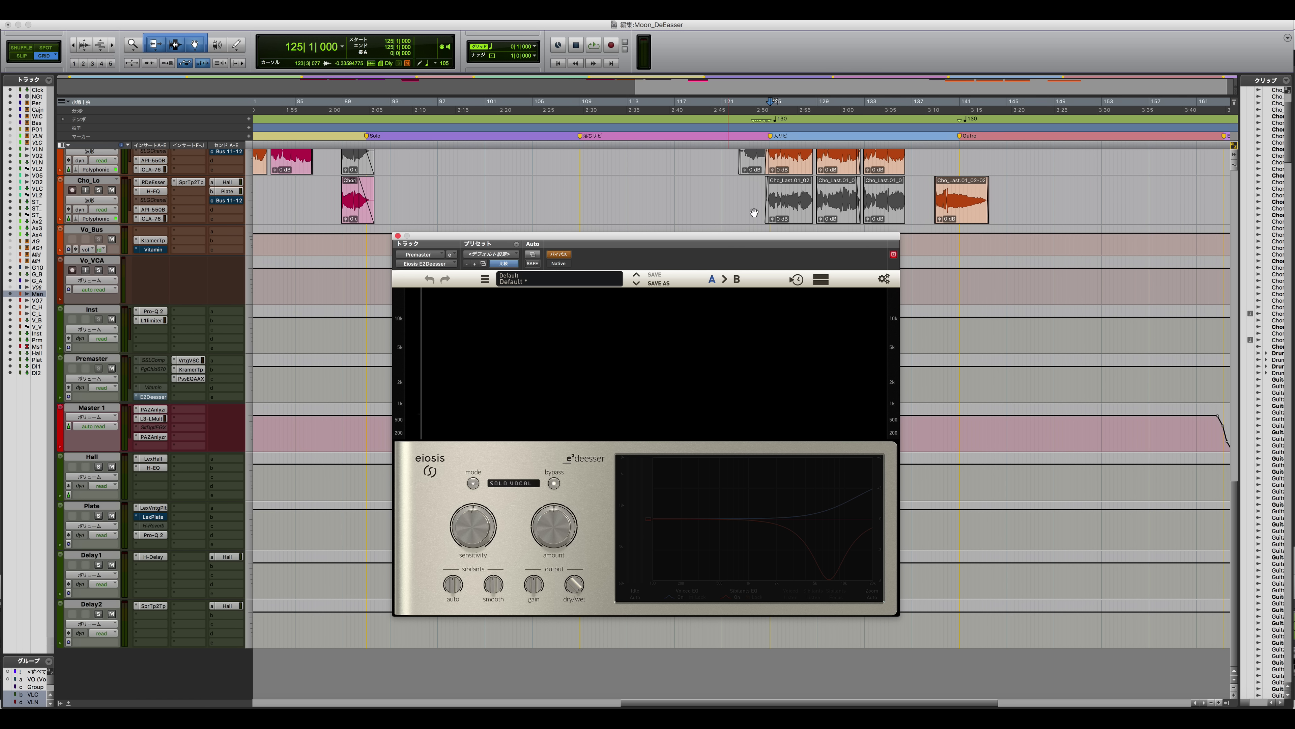
# Step: Play the mix from bar 125 with the Premaster de-esser bypassed, and take the plug-in out of bypass
pyautogui.press('space')
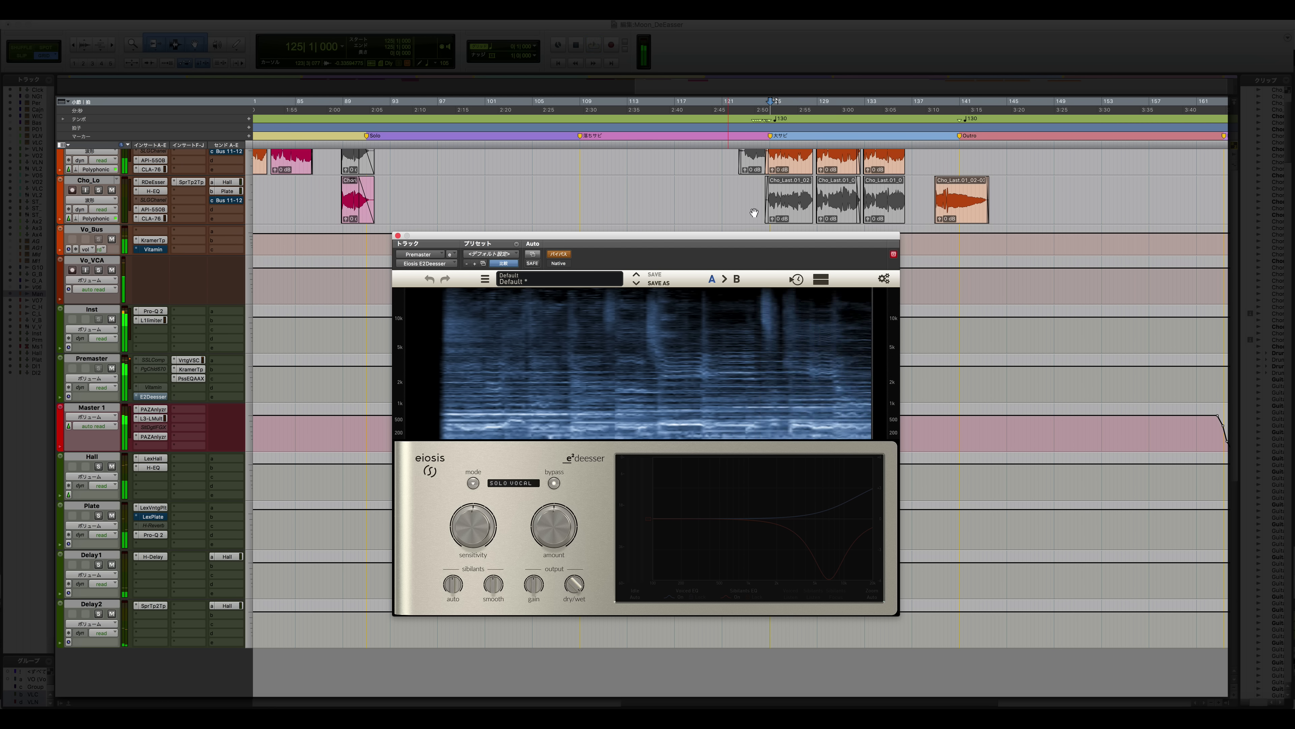
pyautogui.press('space')
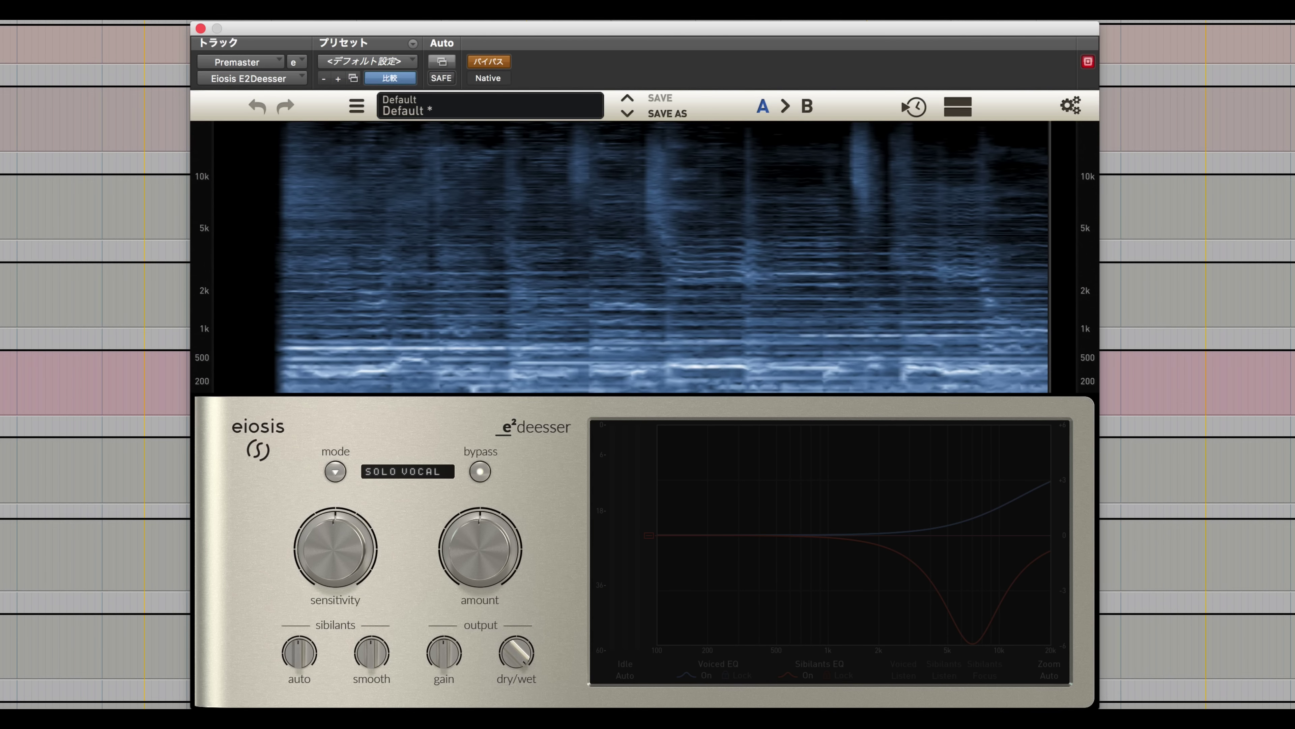
pyautogui.click(500, 63)
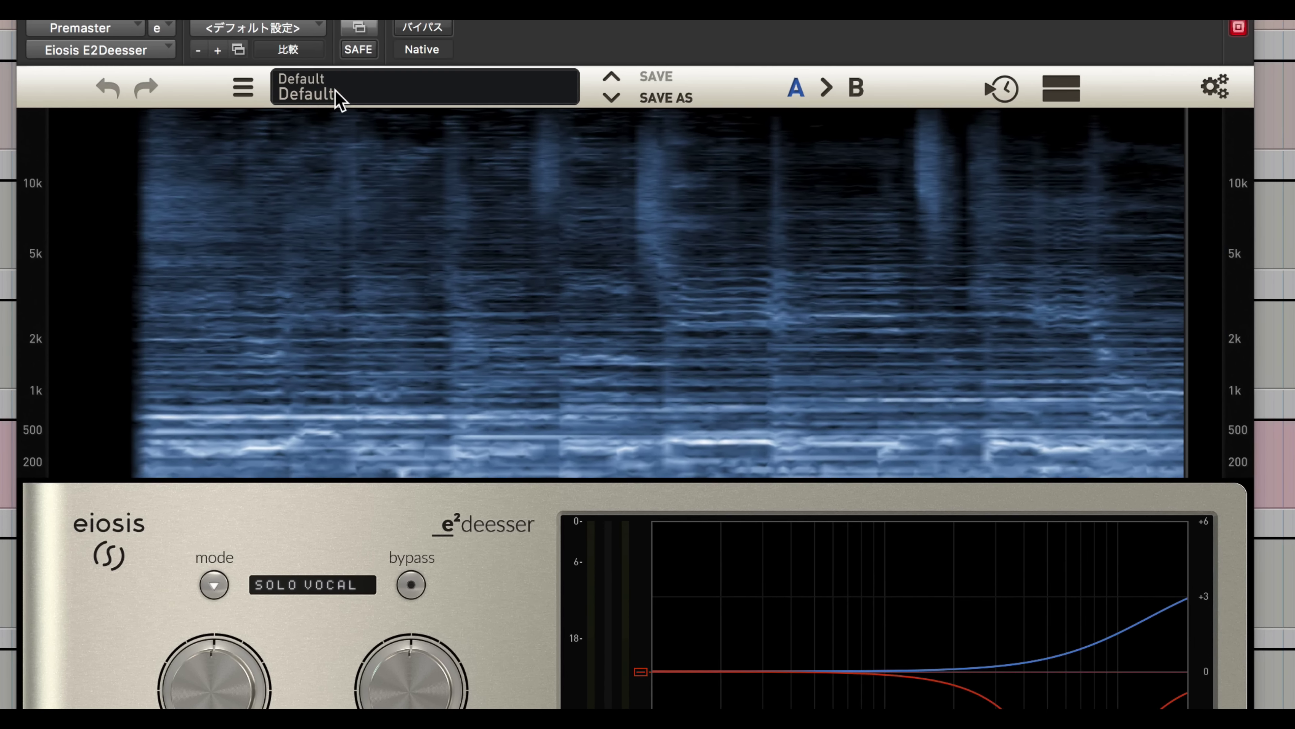
# Step: Load the Mastering preset Master Lead Vocal De-essing and check its mode, leaving it on Mid Mastering
pyautogui.click(442, 110)
pyautogui.moveTo(153, 221)
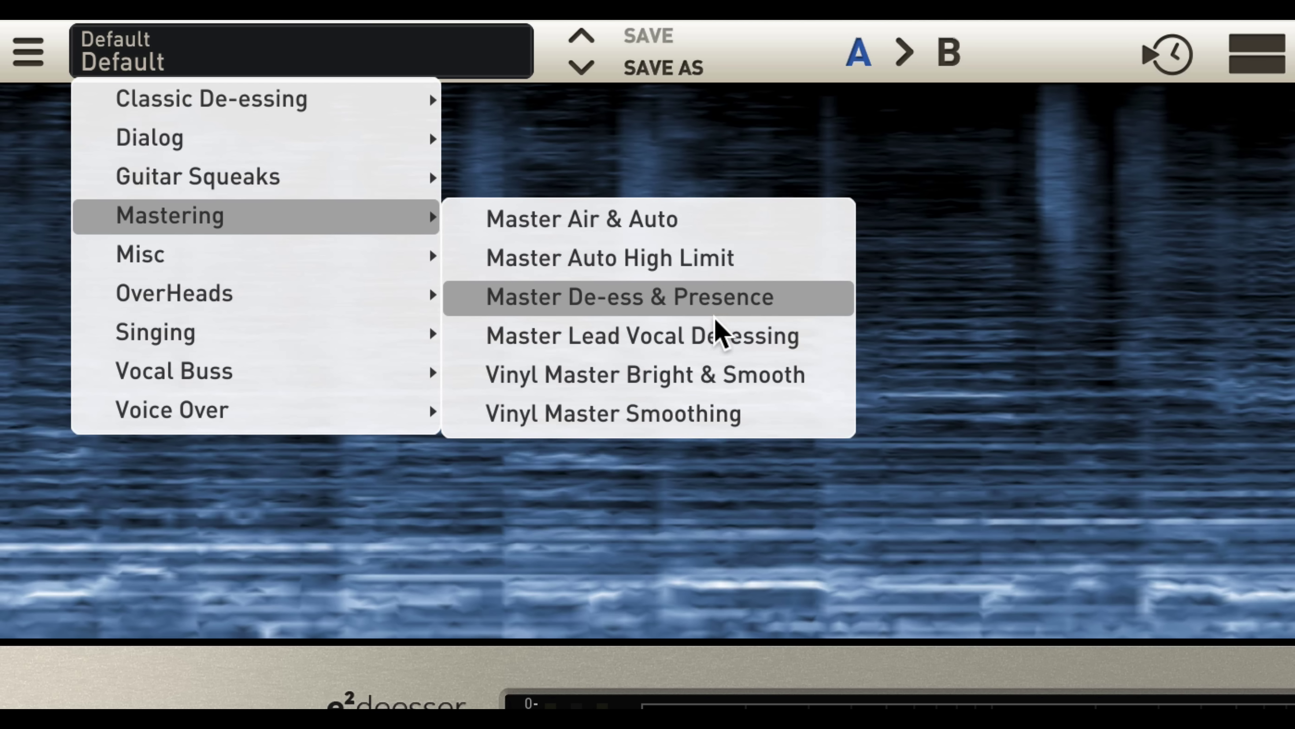
pyautogui.click(694, 336)
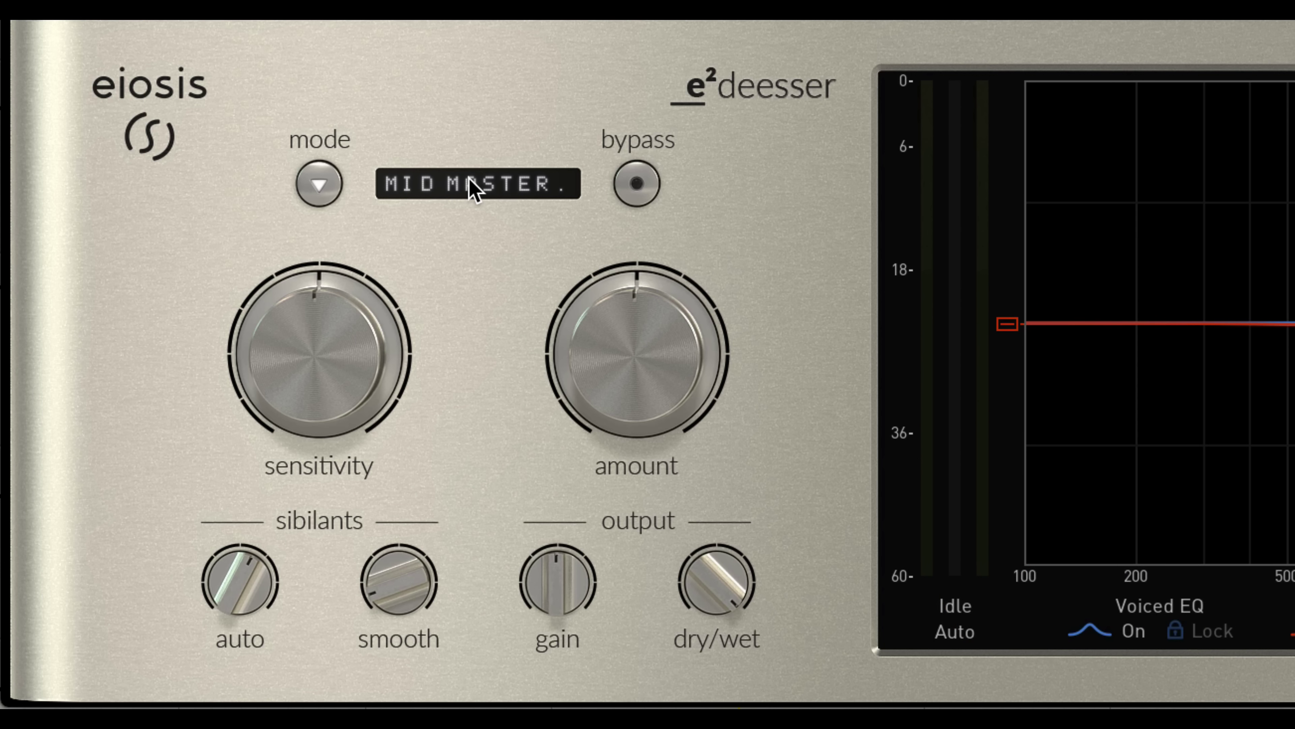
pyautogui.click(405, 470)
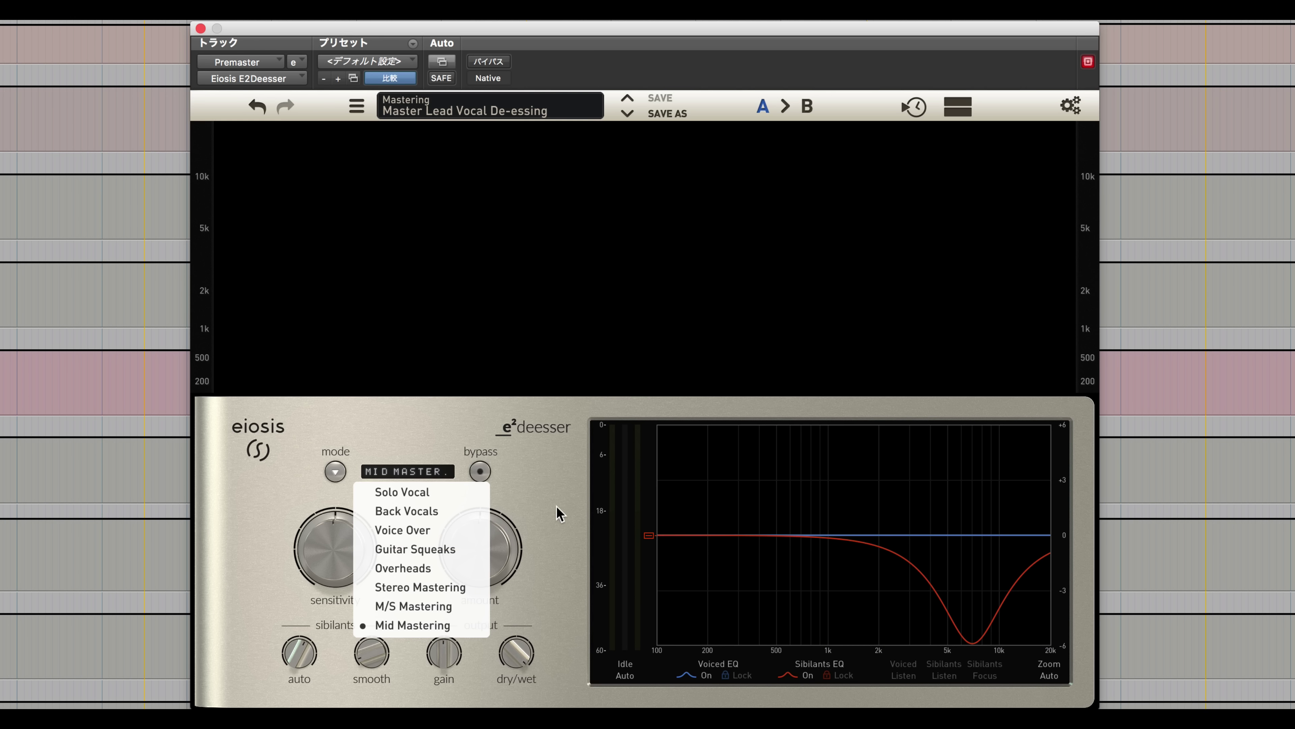
pyautogui.click(544, 472)
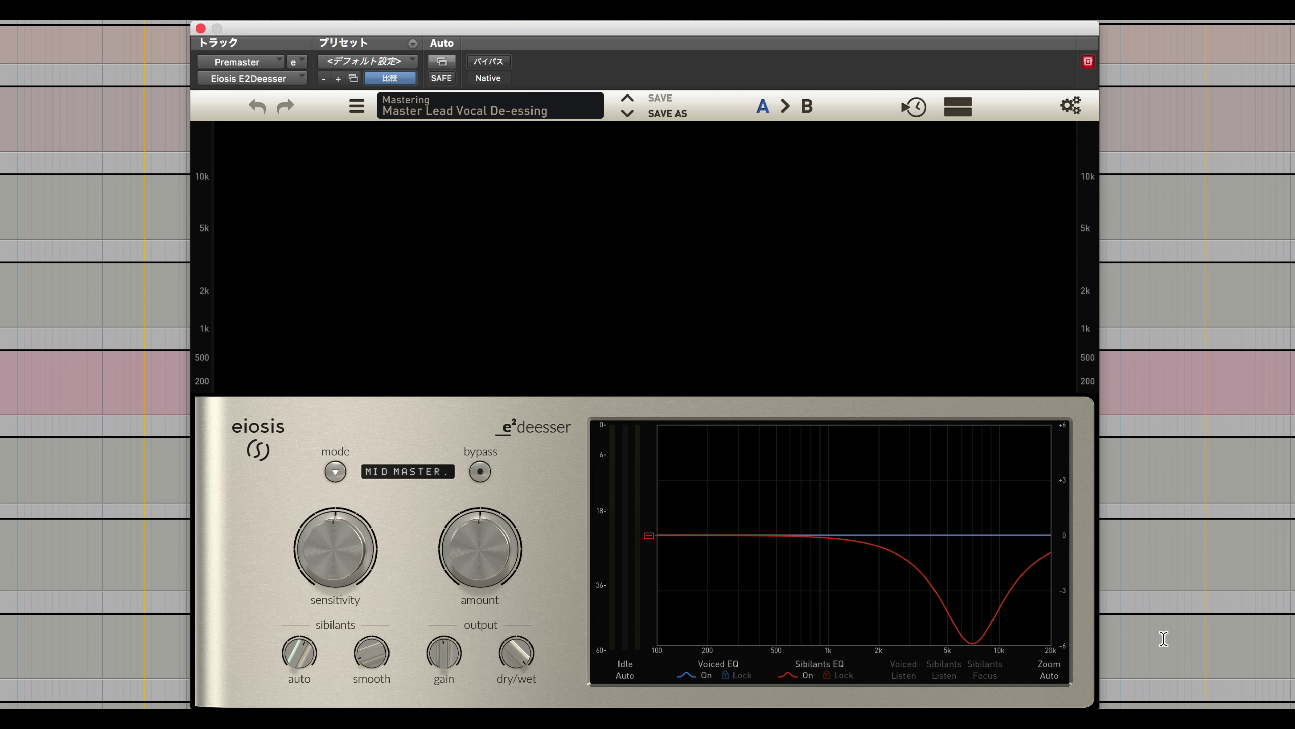
# Step: Play the mix through the Master Lead Vocal De-essing preset and compare it with the de-esser bypassed
pyautogui.press('space')
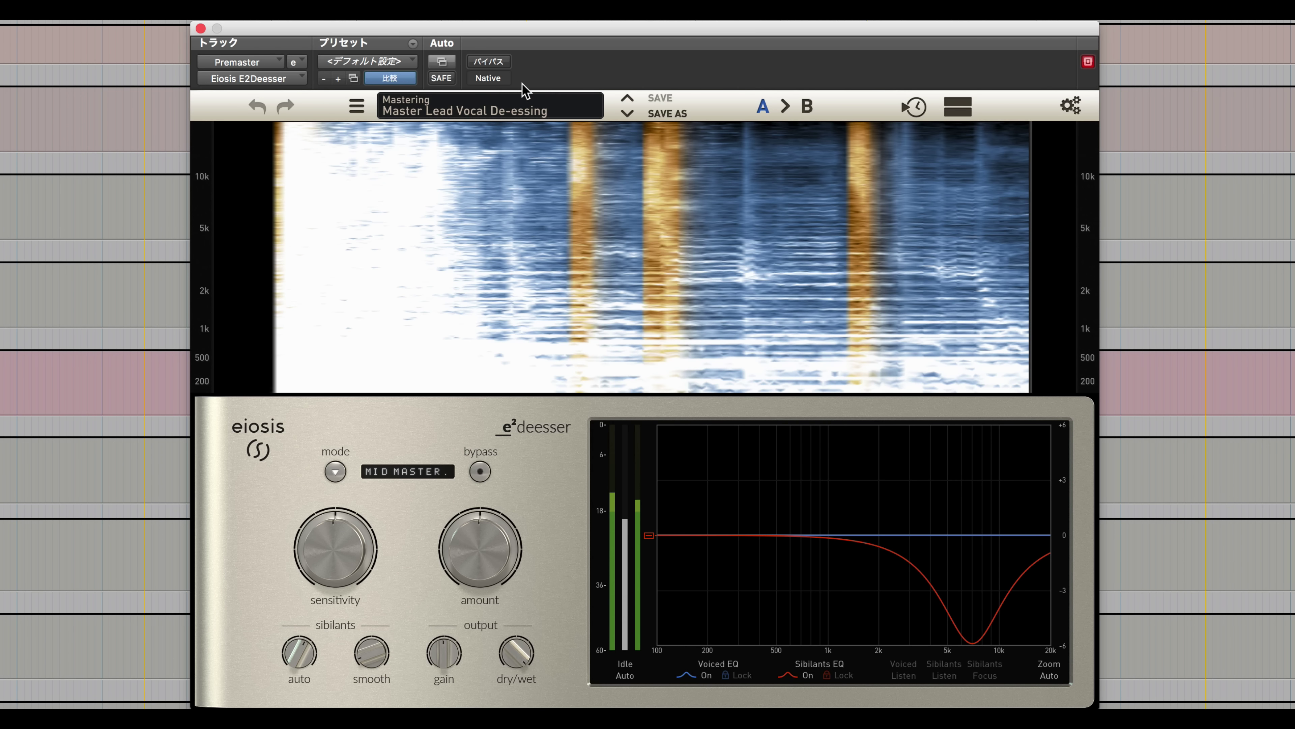
pyautogui.click(504, 61)
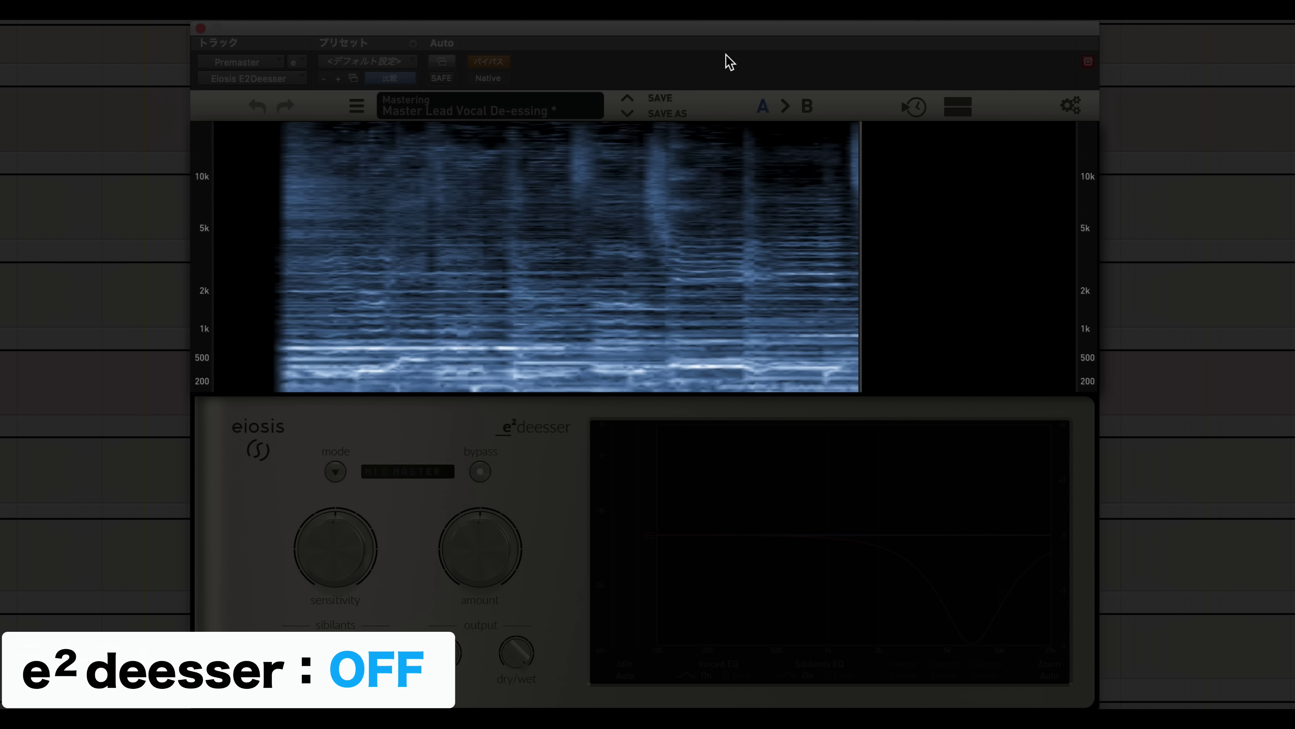
pyautogui.click(489, 62)
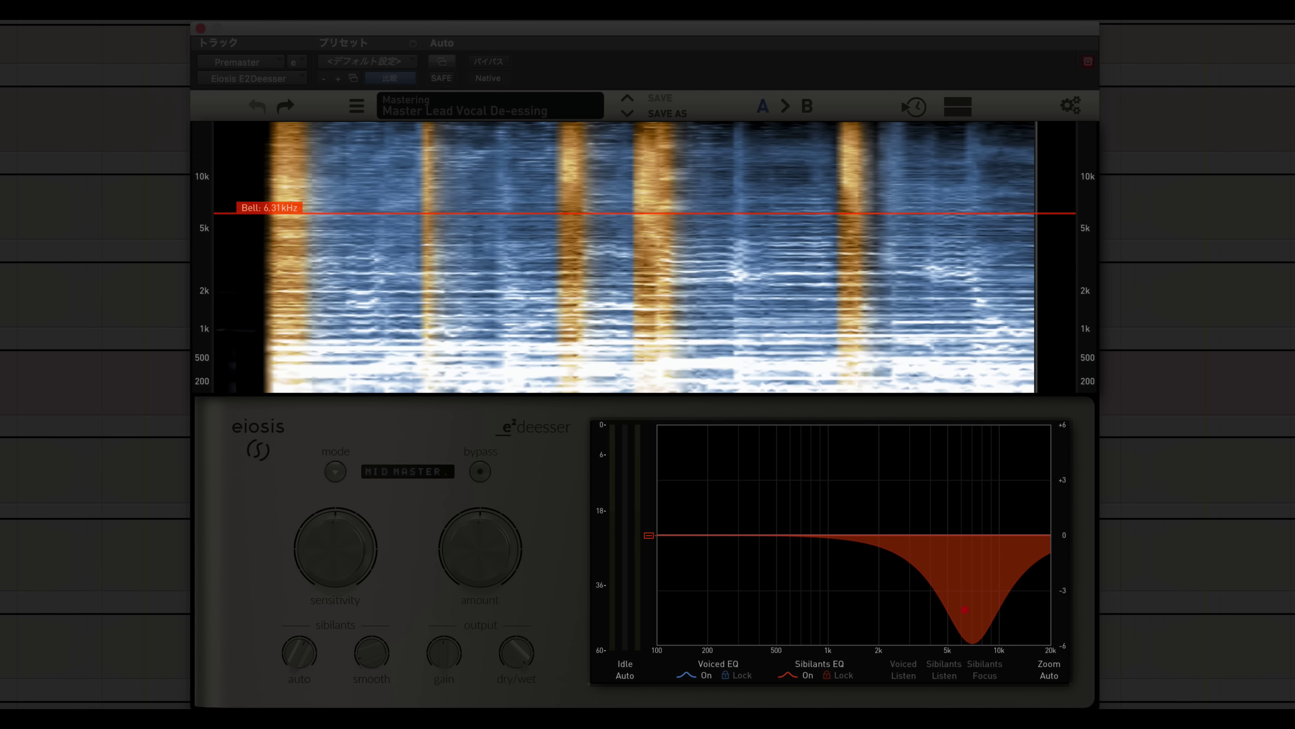
# Step: Shift the Sibilants EQ bell up to about 10 kHz
pyautogui.moveTo(964, 610); pyautogui.dragTo(1002, 607)
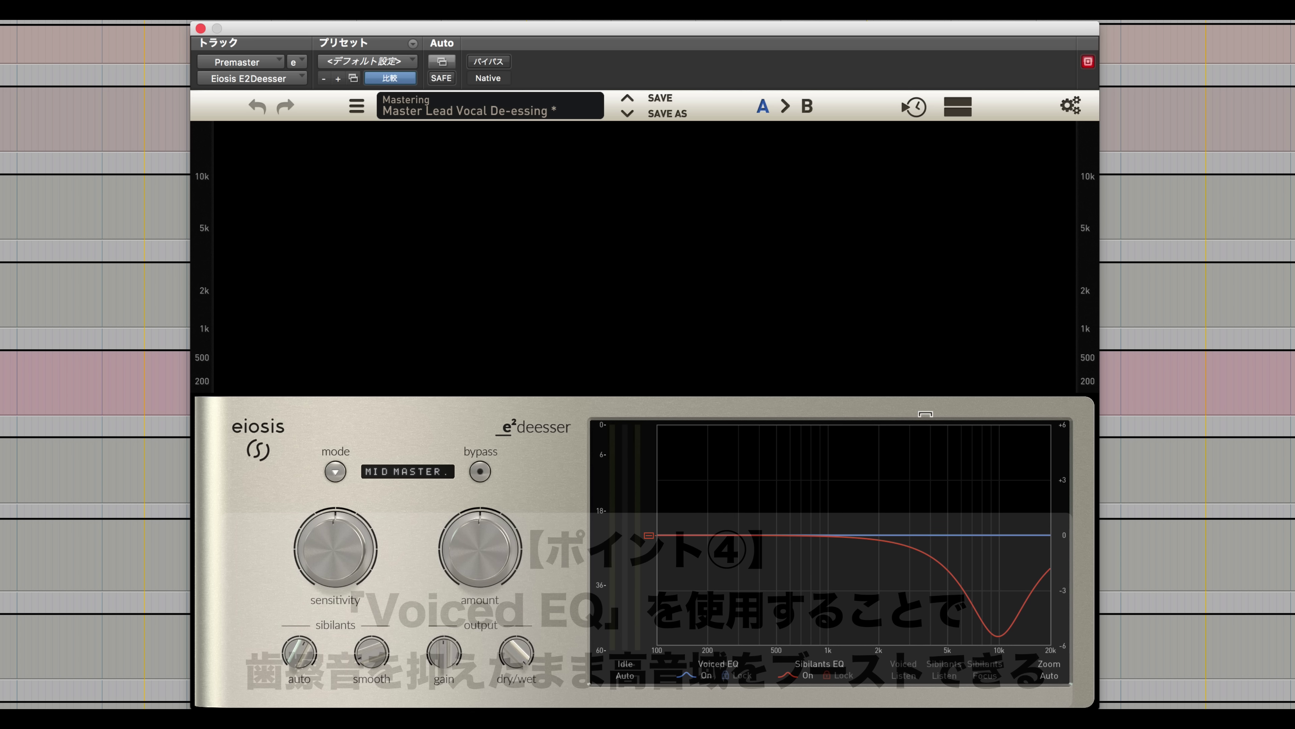
# Step: Load the Mastering preset Master Air & Auto and check its mode, leaving it on Stereo Mastering
pyautogui.click(513, 111)
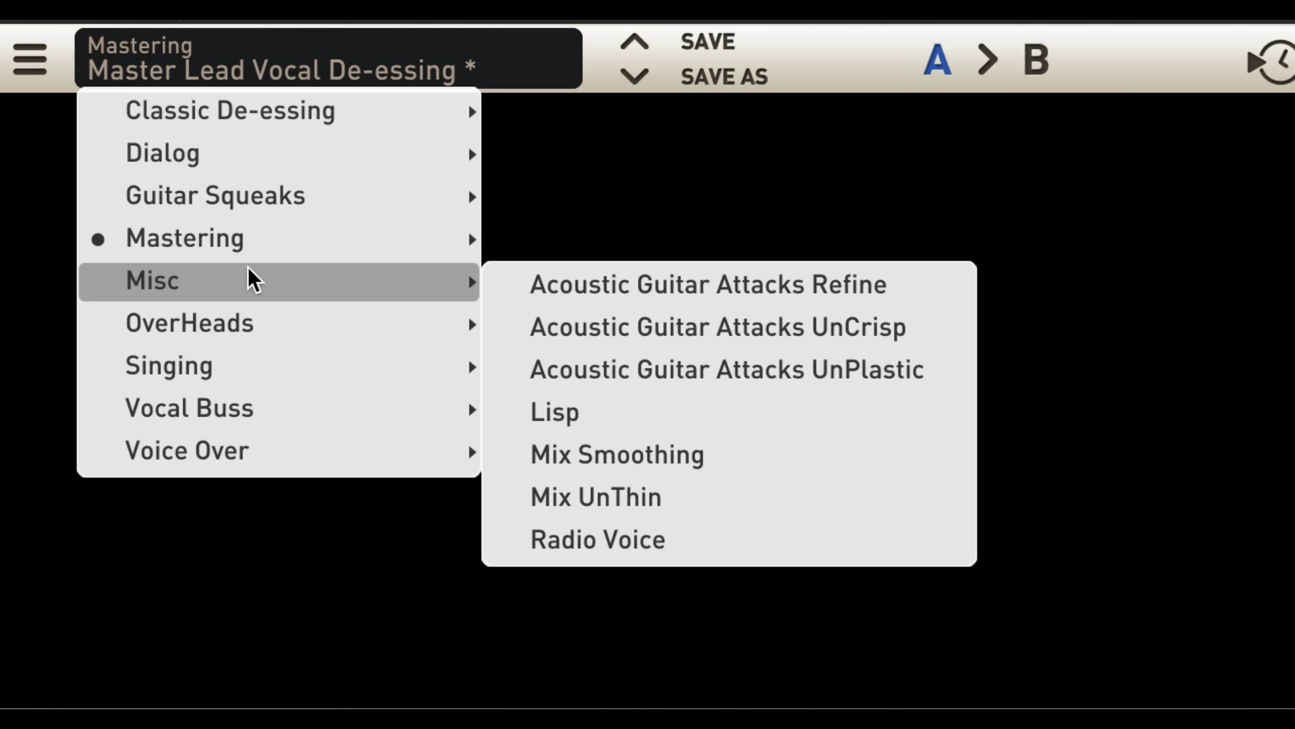
pyautogui.moveTo(436, 187)
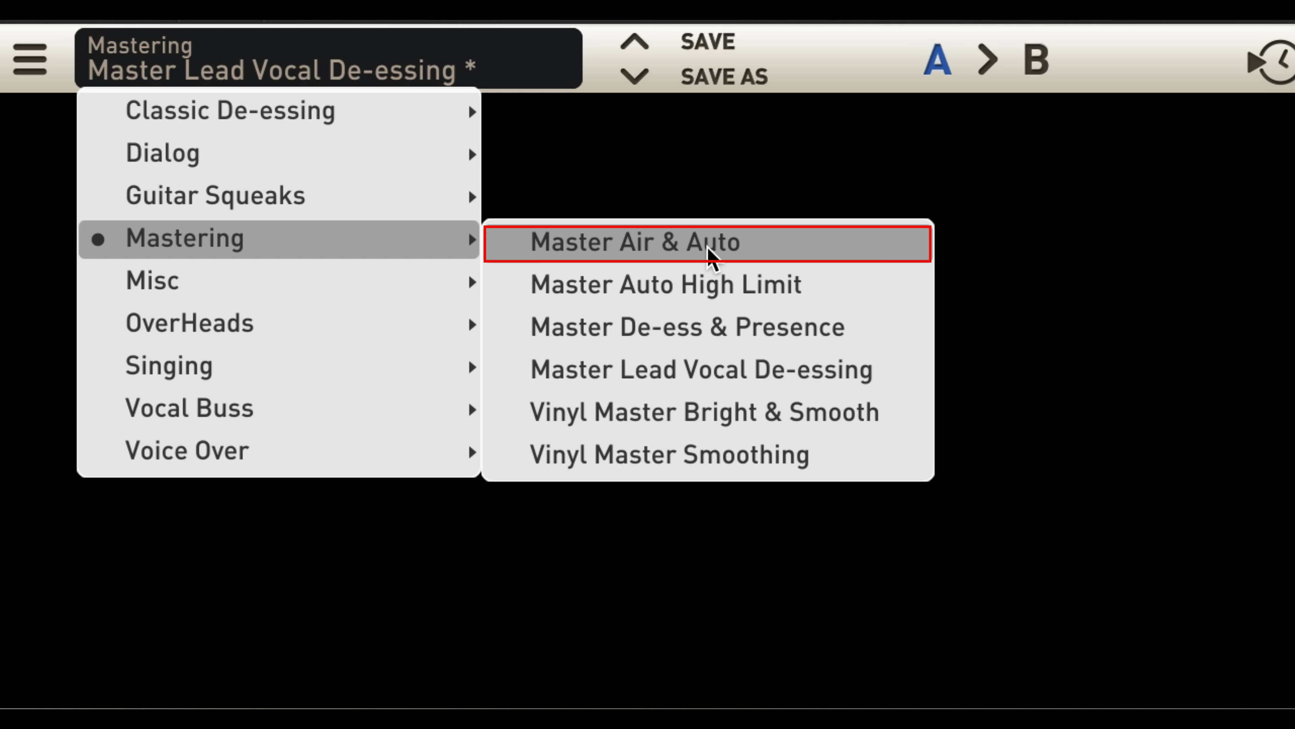
pyautogui.click(658, 245)
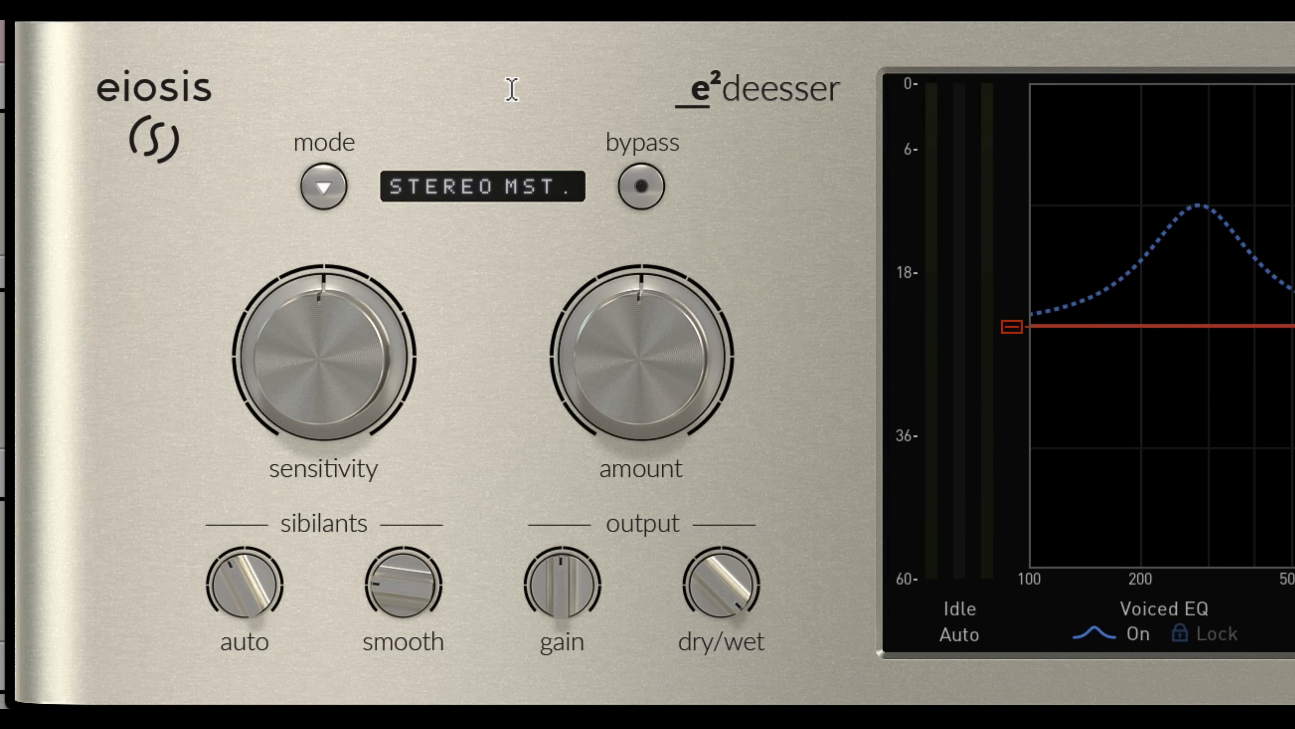
pyautogui.click(462, 177)
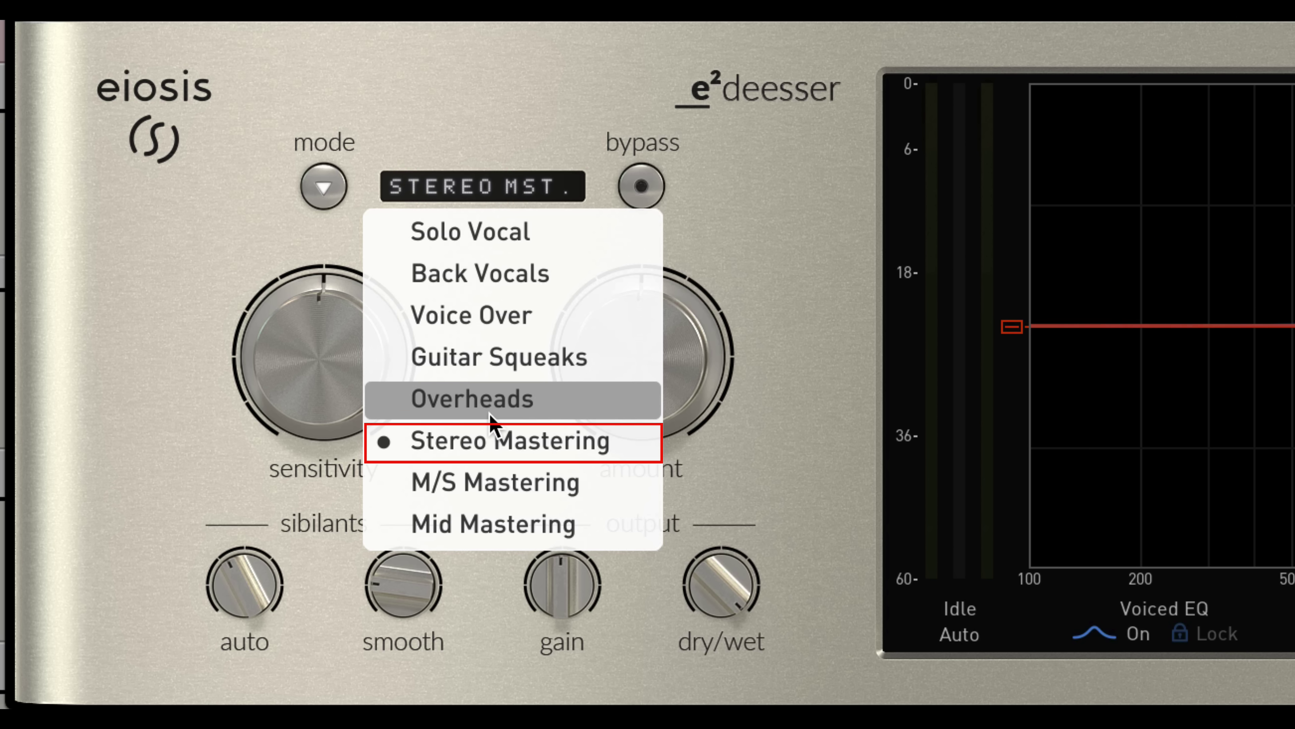
pyautogui.click(833, 121)
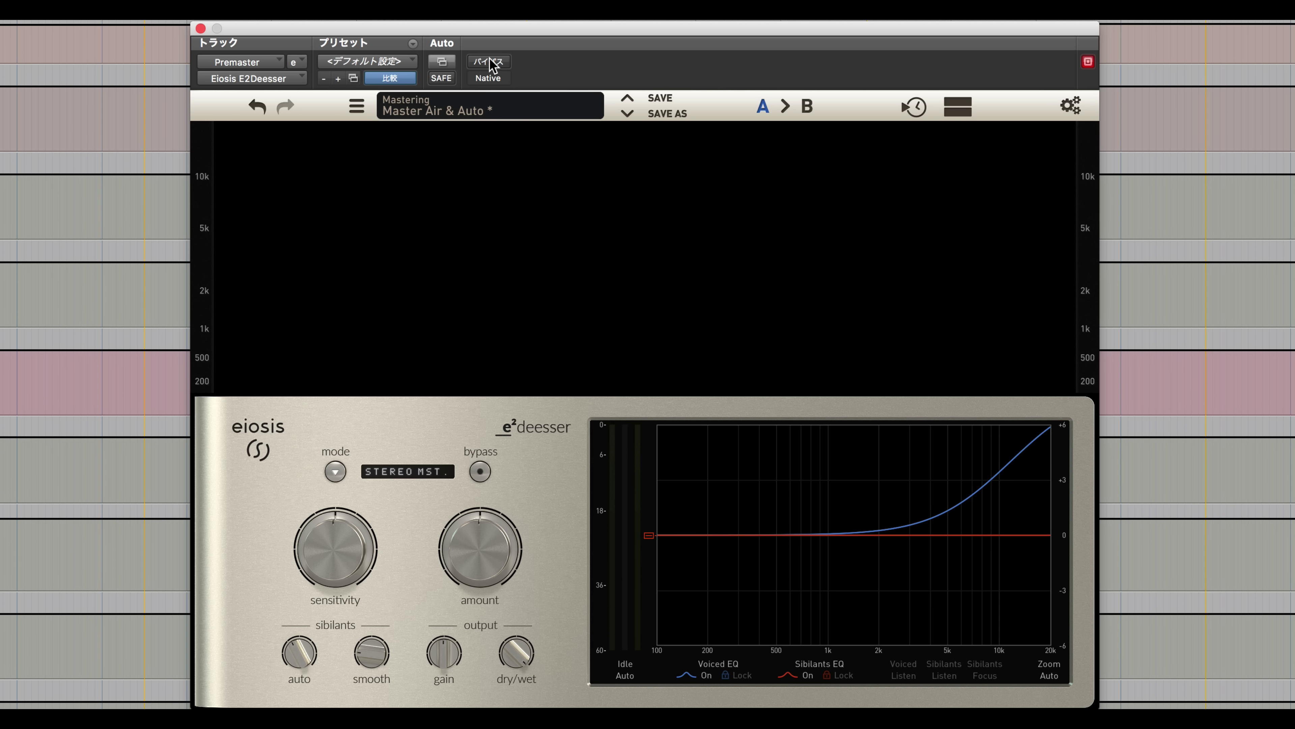
# Step: Play the mix with the de-esser bypassed, and again with it enabled and the sensitivity lowered to about 0%
pyautogui.click(488, 62)
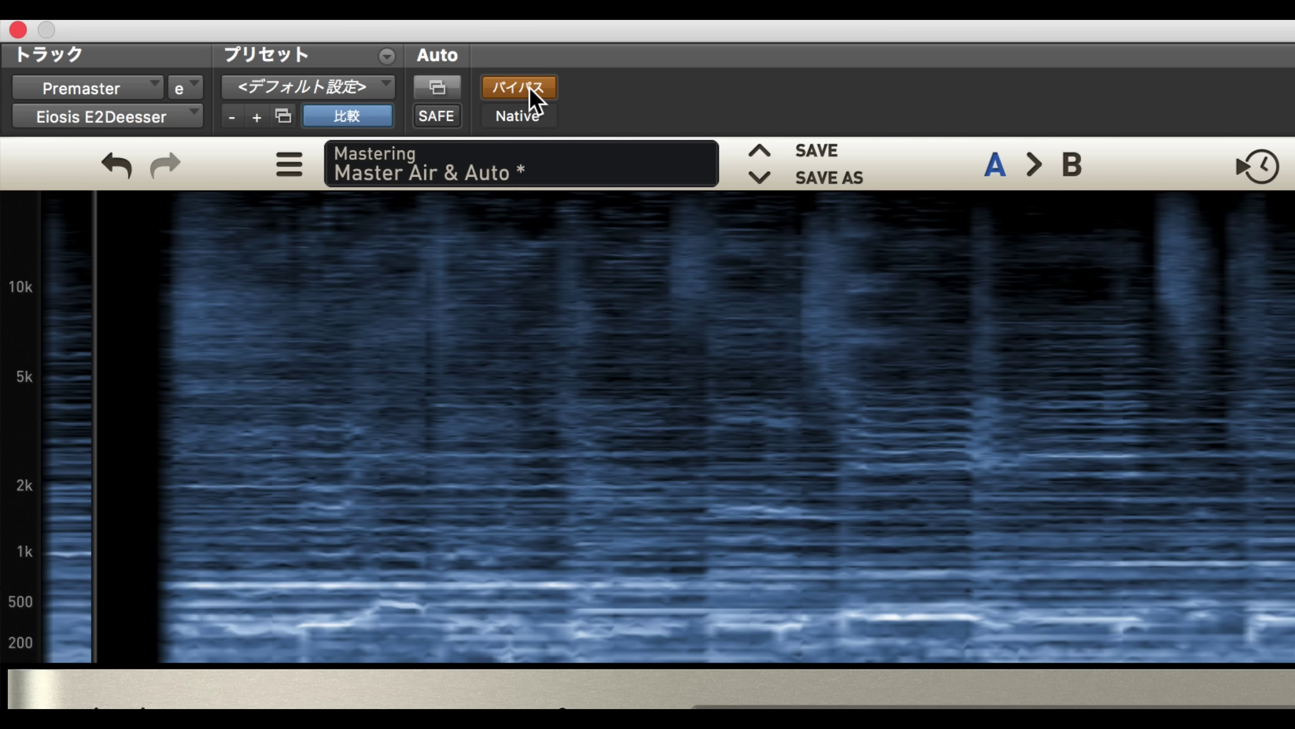
pyautogui.click(488, 61)
pyautogui.moveTo(177, 480); pyautogui.dragTo(192, 596)
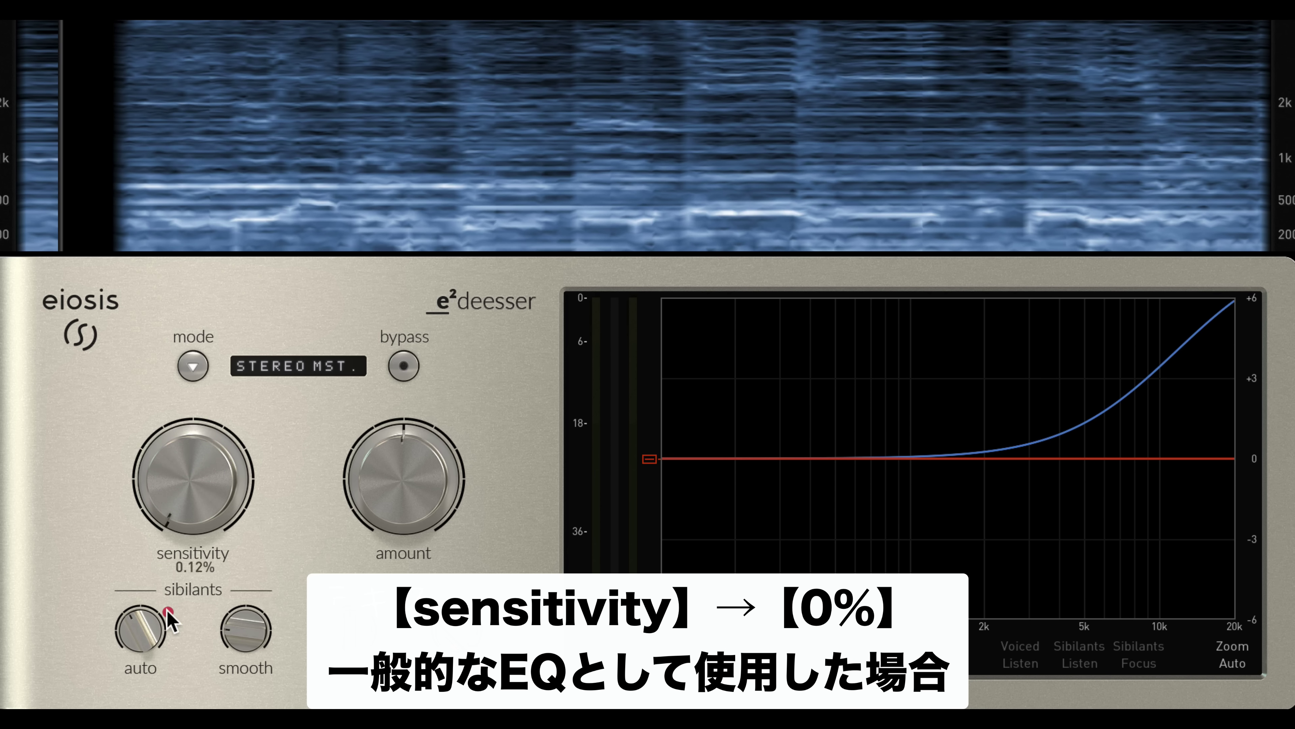
pyautogui.moveTo(219, 487); pyautogui.dragTo(213, 528)
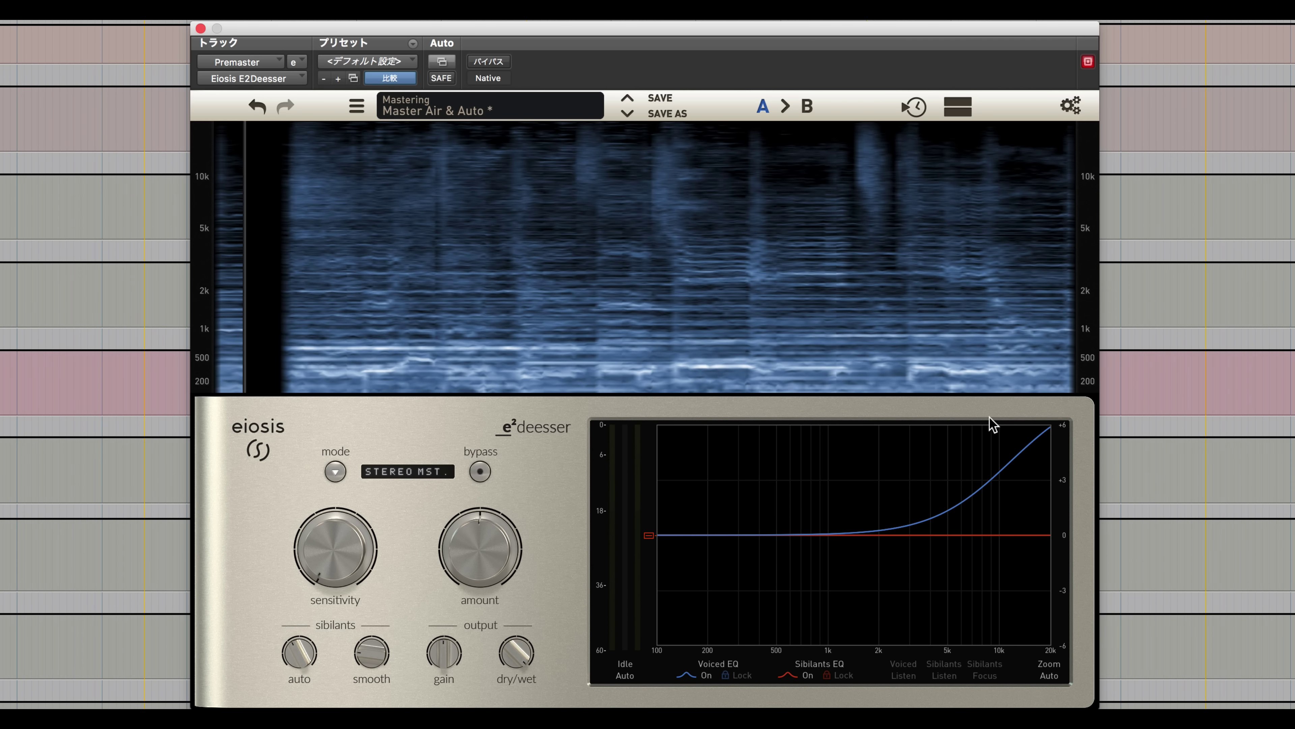
pyautogui.press('space')
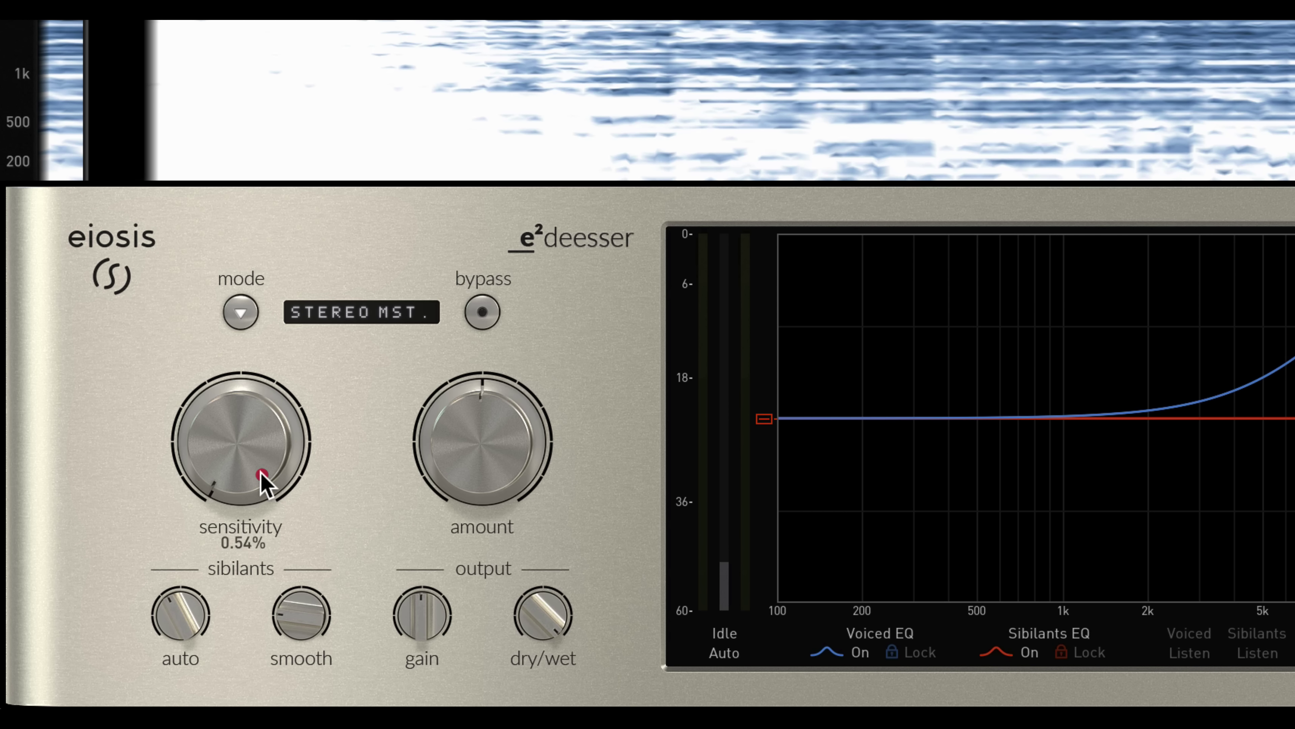
# Step: Raise the sensitivity to about 70.5% and play the mix again
pyautogui.moveTo(348, 577); pyautogui.dragTo(359, 512)
pyautogui.moveTo(280, 377); pyautogui.dragTo(312, 205)
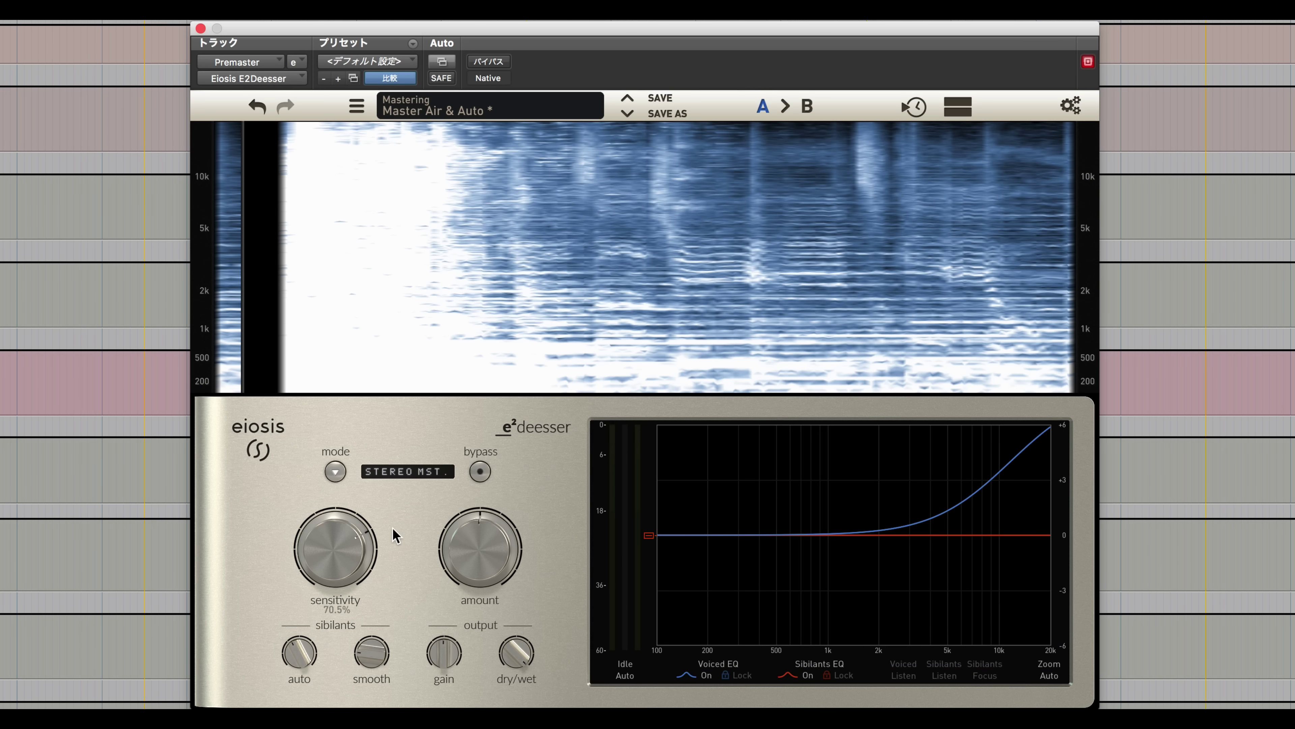
pyautogui.press('space')
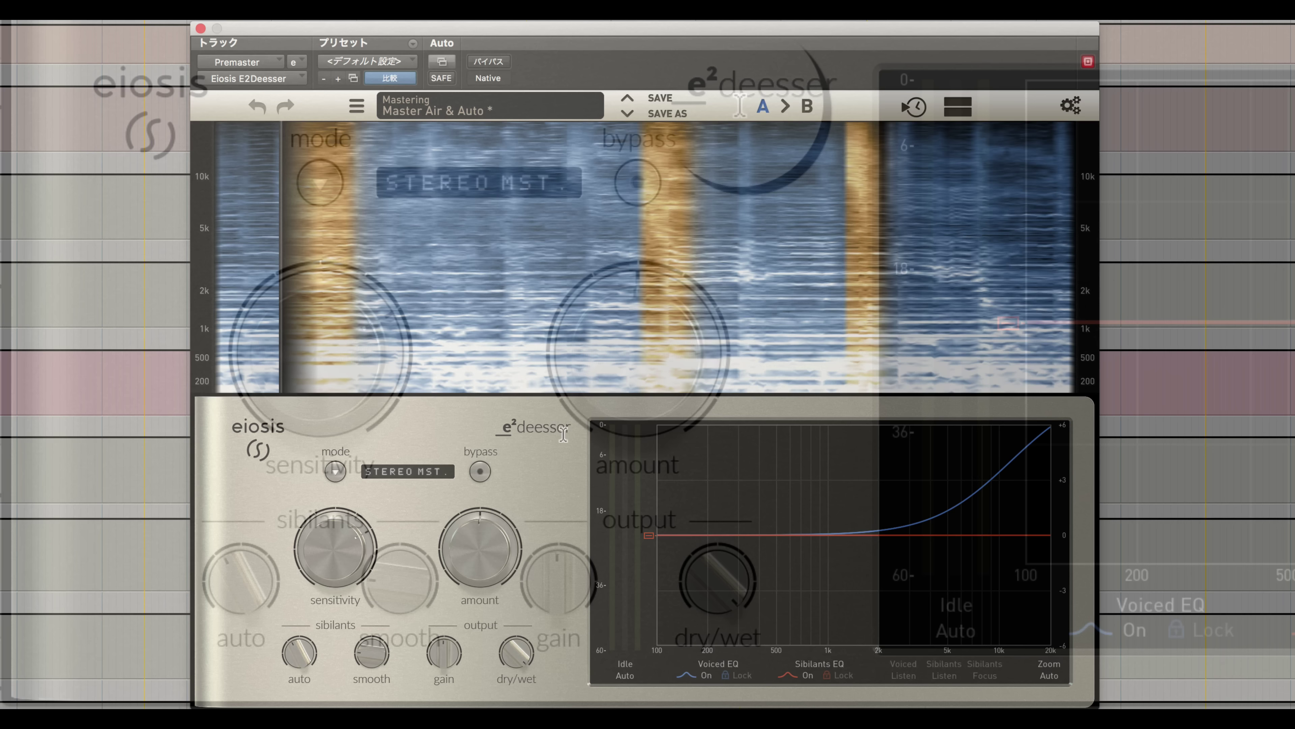
pyautogui.click(405, 471)
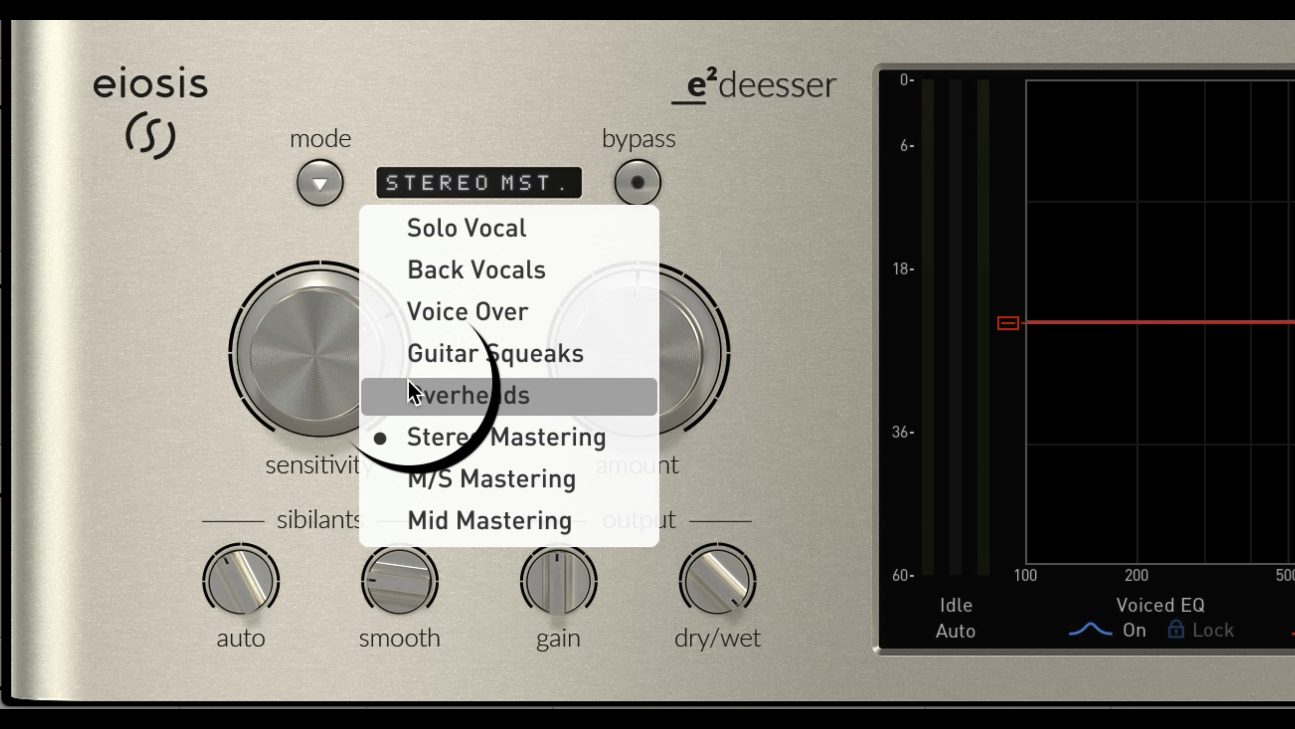
pyautogui.click(288, 244)
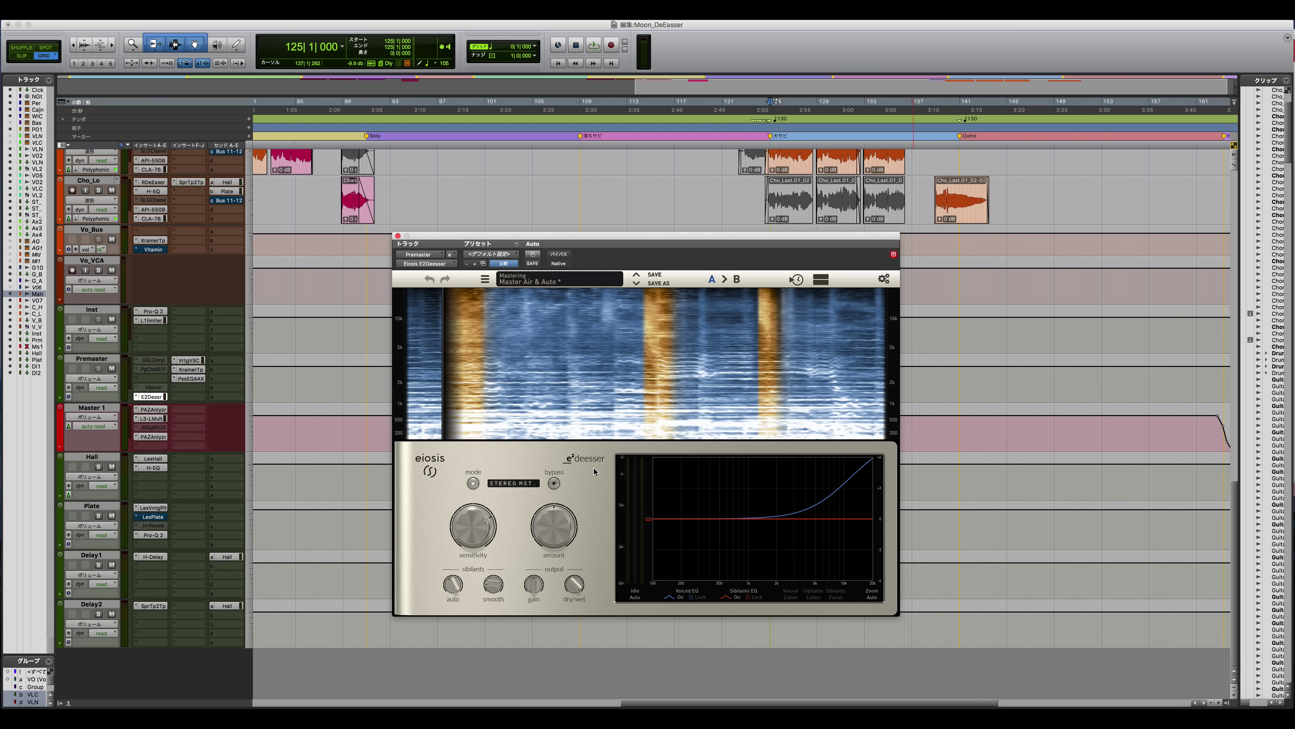